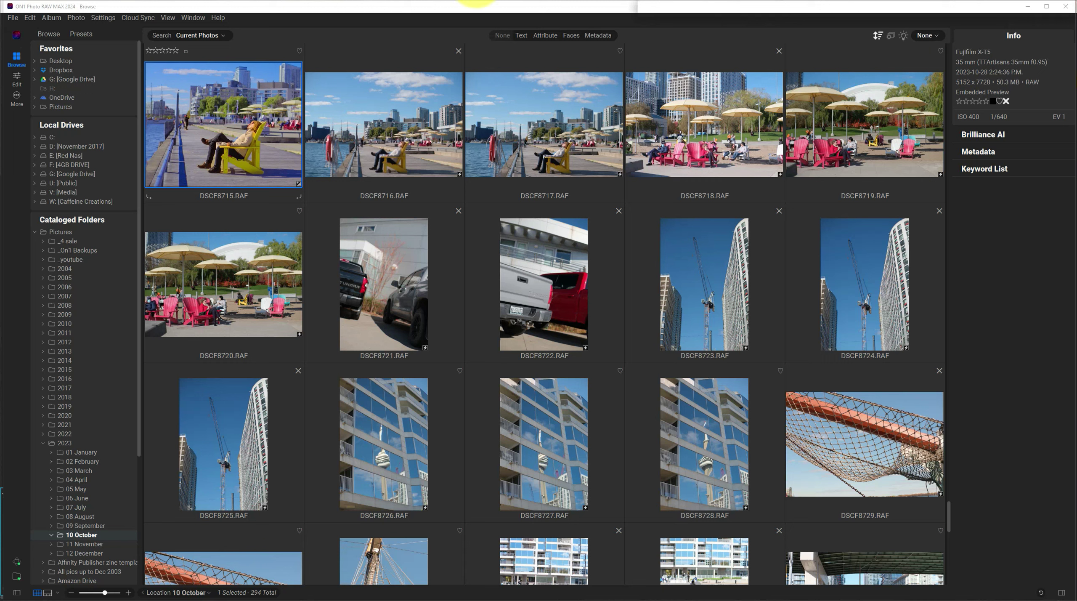
Open DSCF8715.RAF from the thumbnail grid in the single-photo view.
double_click(193, 151)
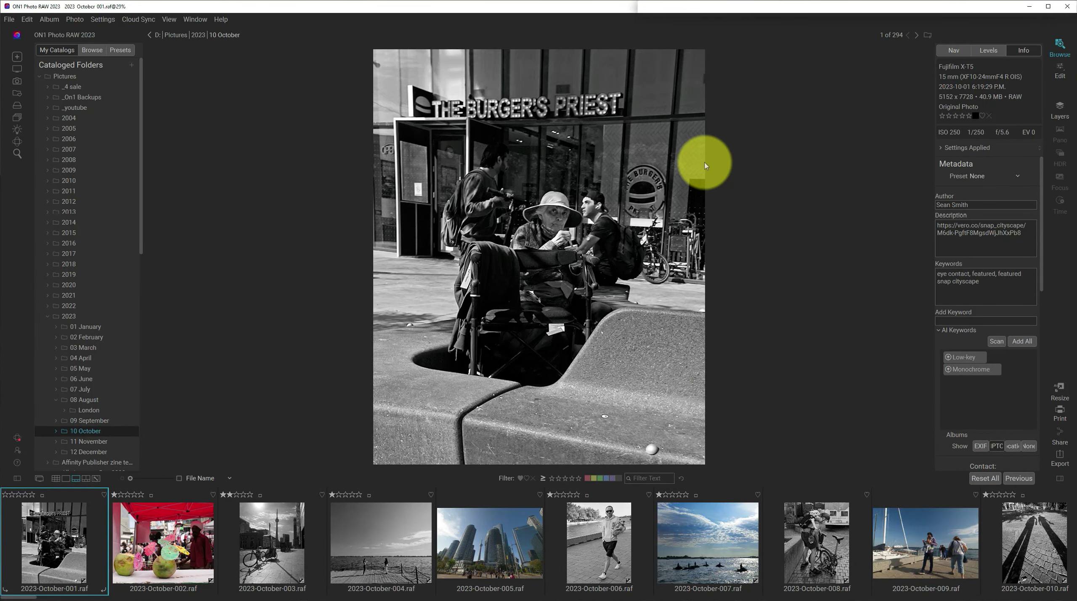
In ON1 Photo RAW 2023, show the October folder as a thumbnail grid, preview DSCF8713.RAF full size and return to the grid.
key(g)
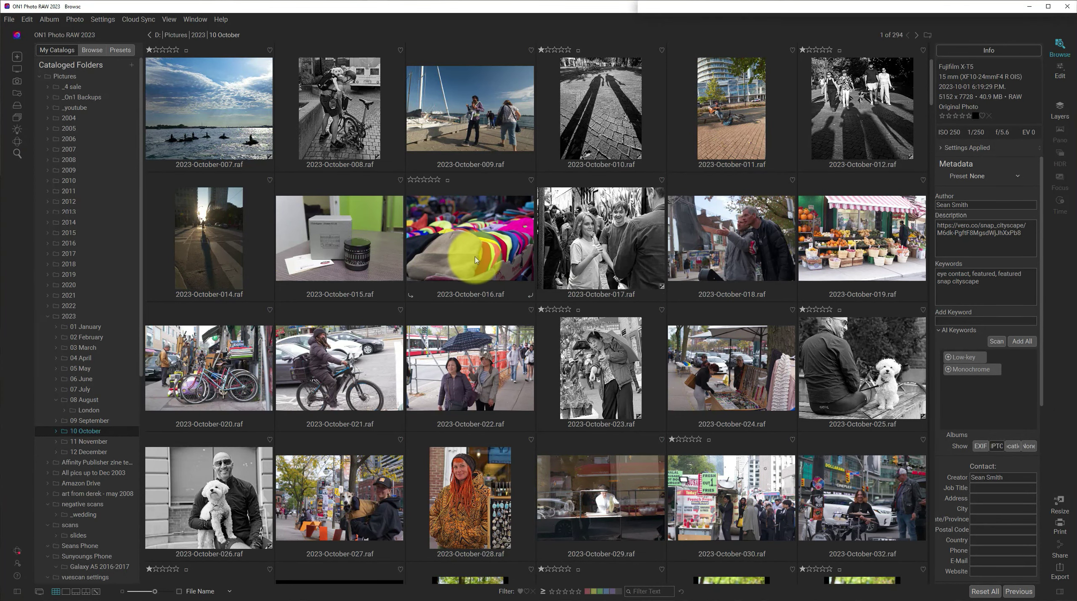
scroll(504, 300, down, 5)
scroll(504, 300, down, 10)
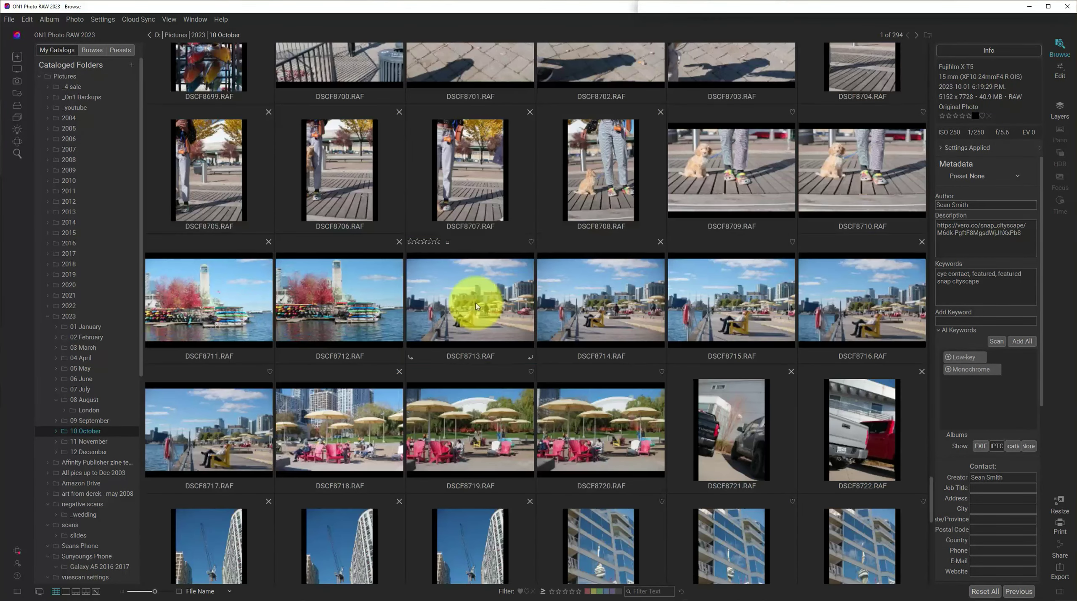
click(477, 306)
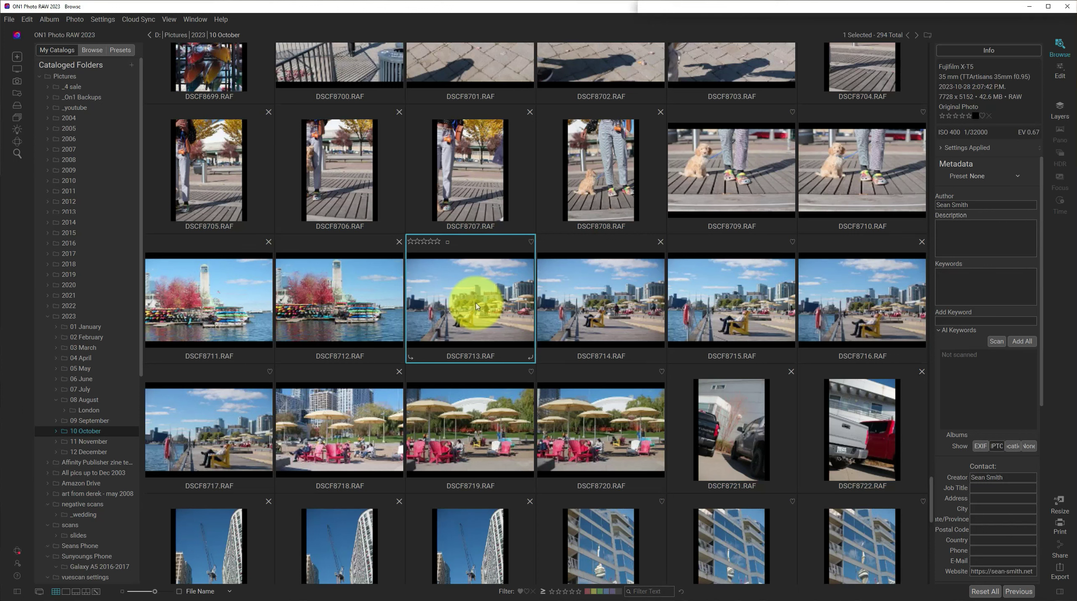
double_click(477, 304)
double_click(475, 302)
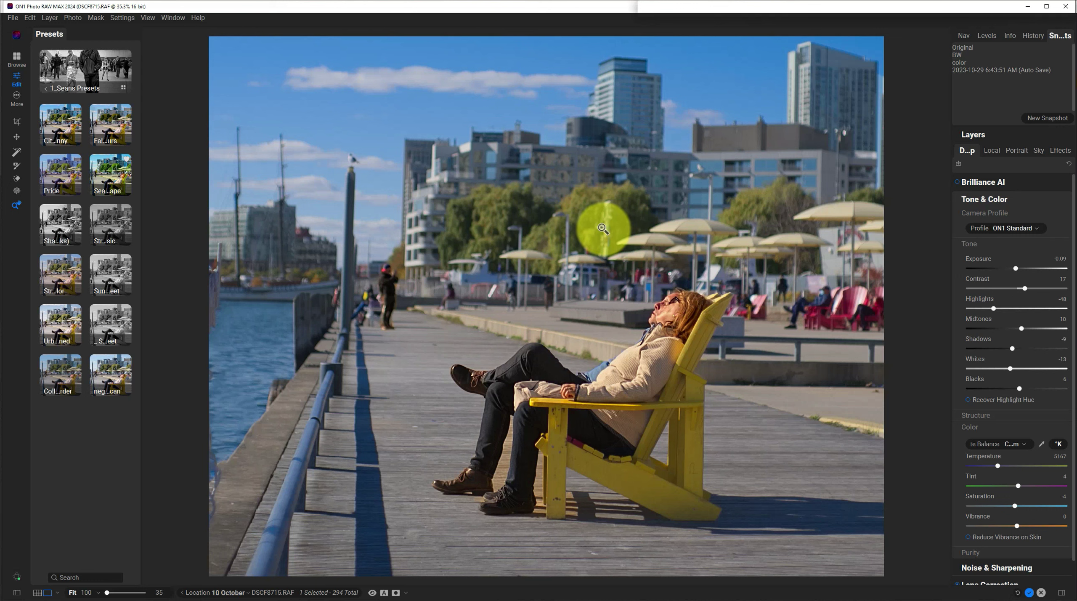
In ON1 Photo RAW MAX 2024, display the filmstrip beneath the edited photo and move on to DSCF8716.RAF.
key(ctrl+shift+f)
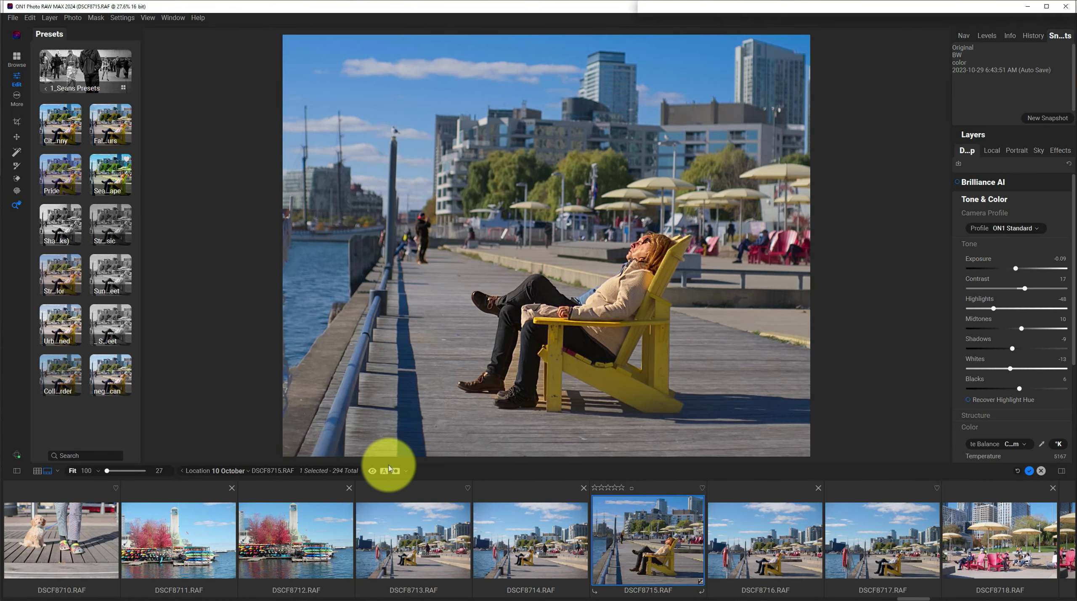
key(Right)
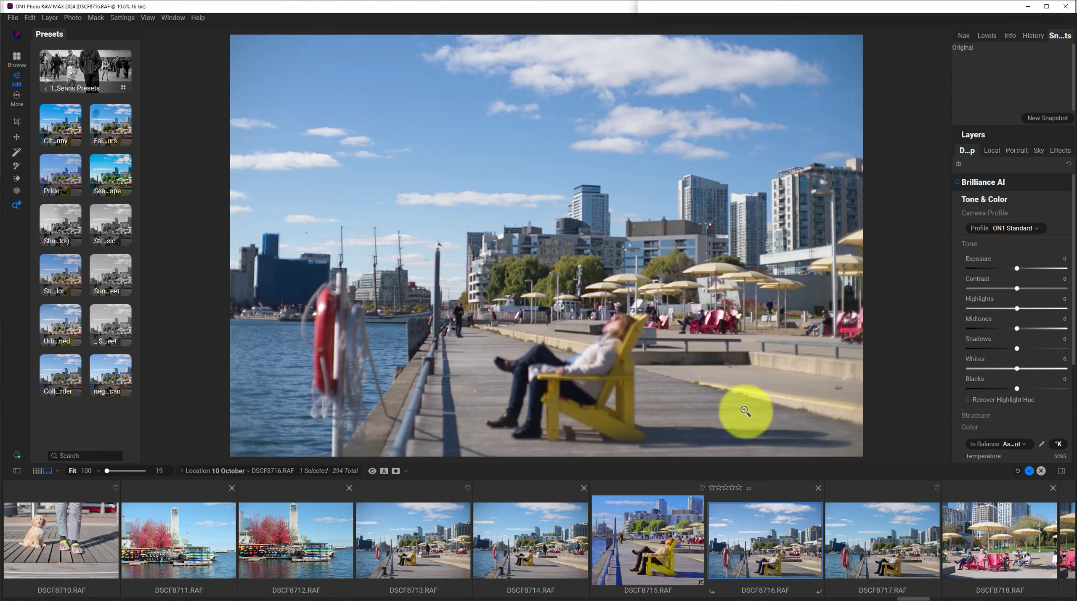
click(32, 472)
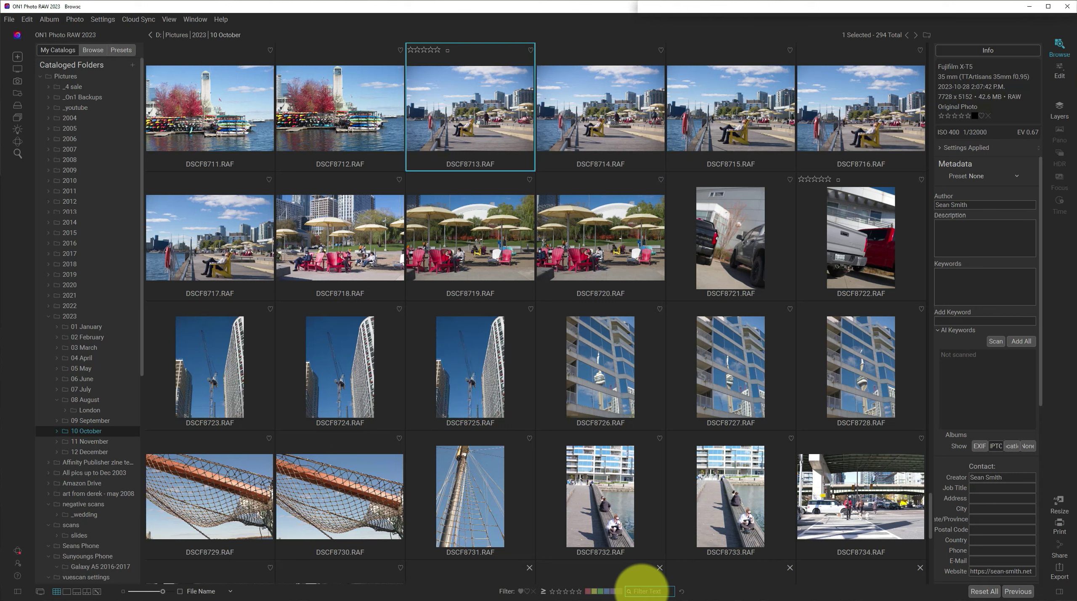
In ON1 Photo RAW 2023, filter the October folder by the text "dscf" and clear the filter.
text(dscf)
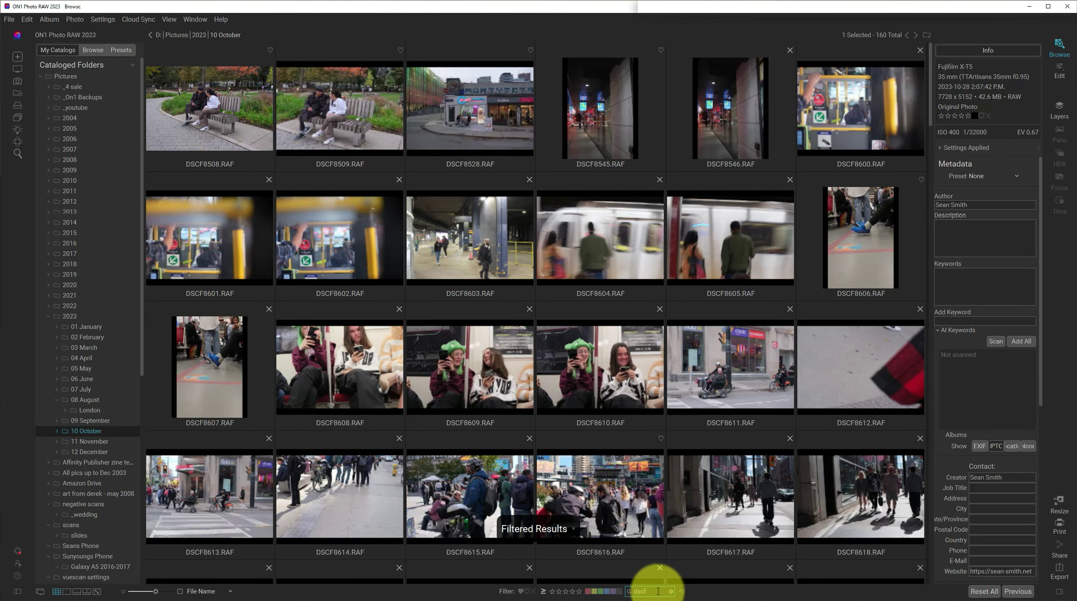
click(672, 593)
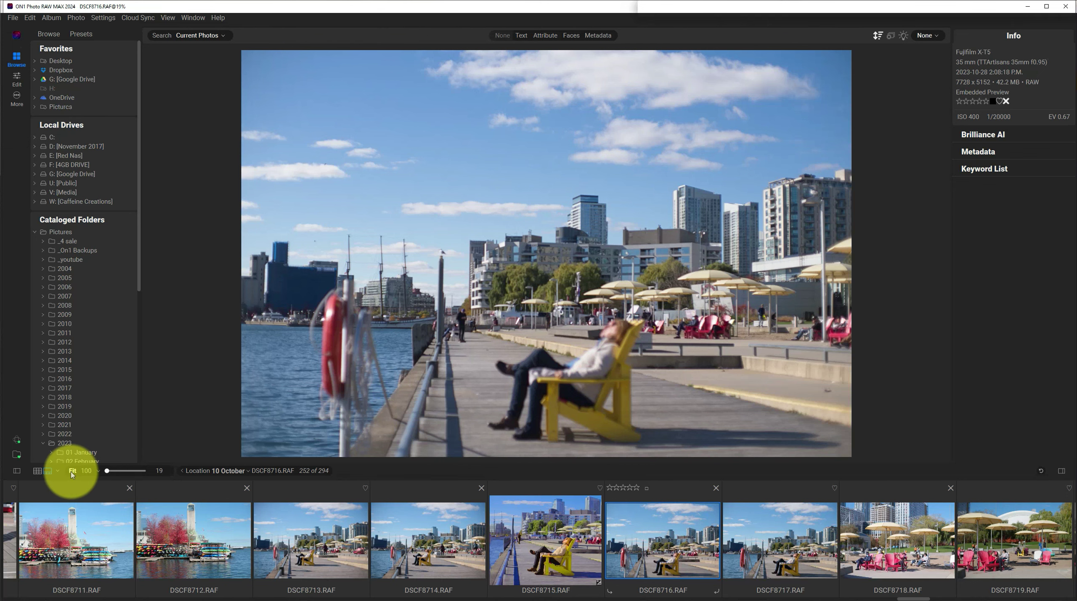
Return to the thumbnail grid in ON1 Photo RAW MAX 2024 and search the current photos for everything containing "dscf".
click(37, 471)
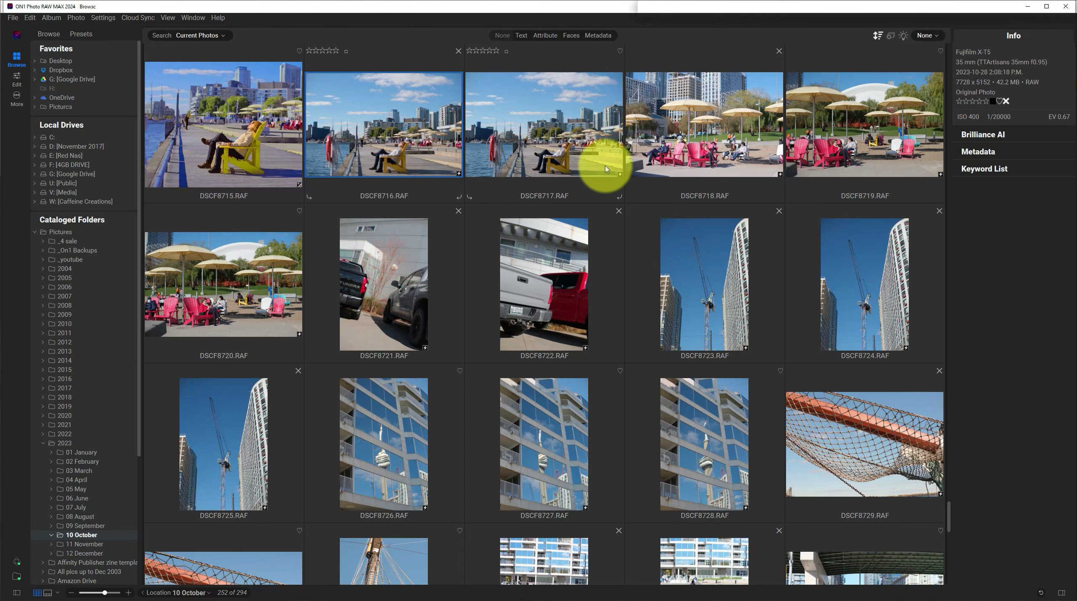
click(522, 36)
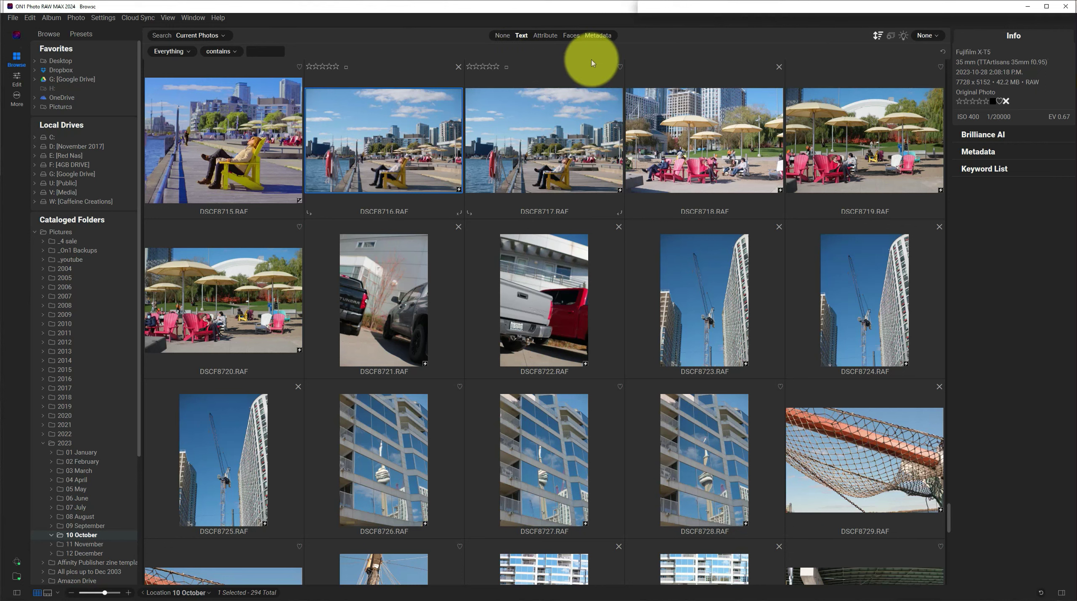
click(254, 51)
text(dscf)
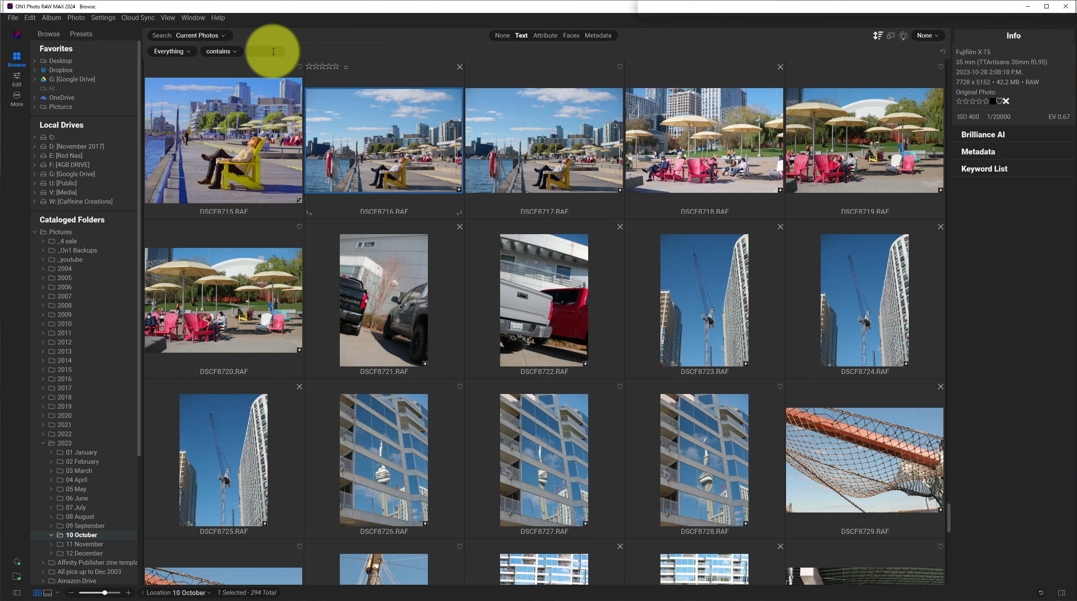
click(501, 36)
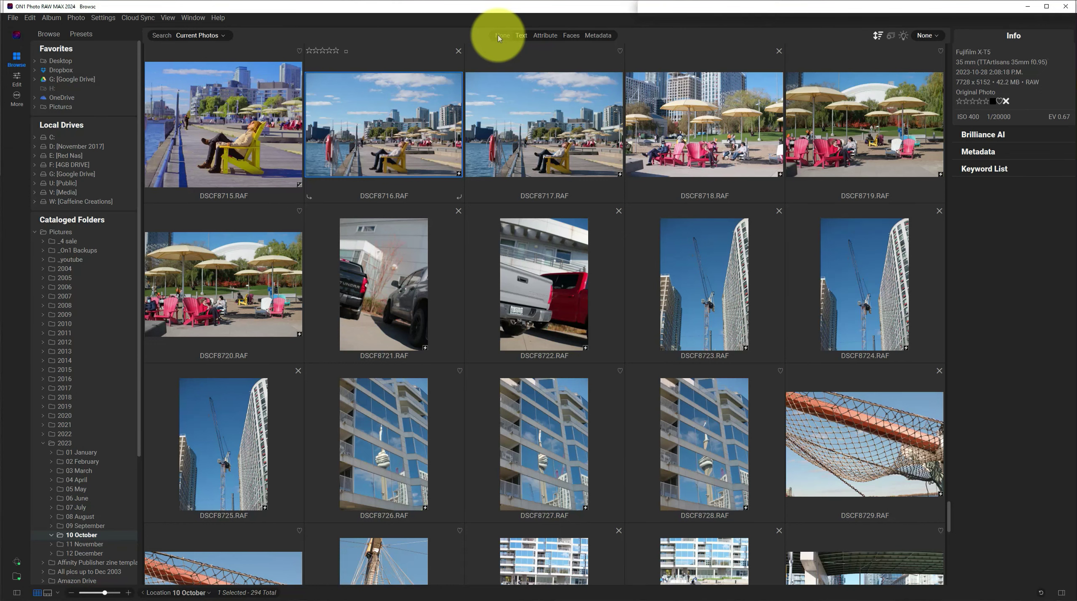
click(521, 35)
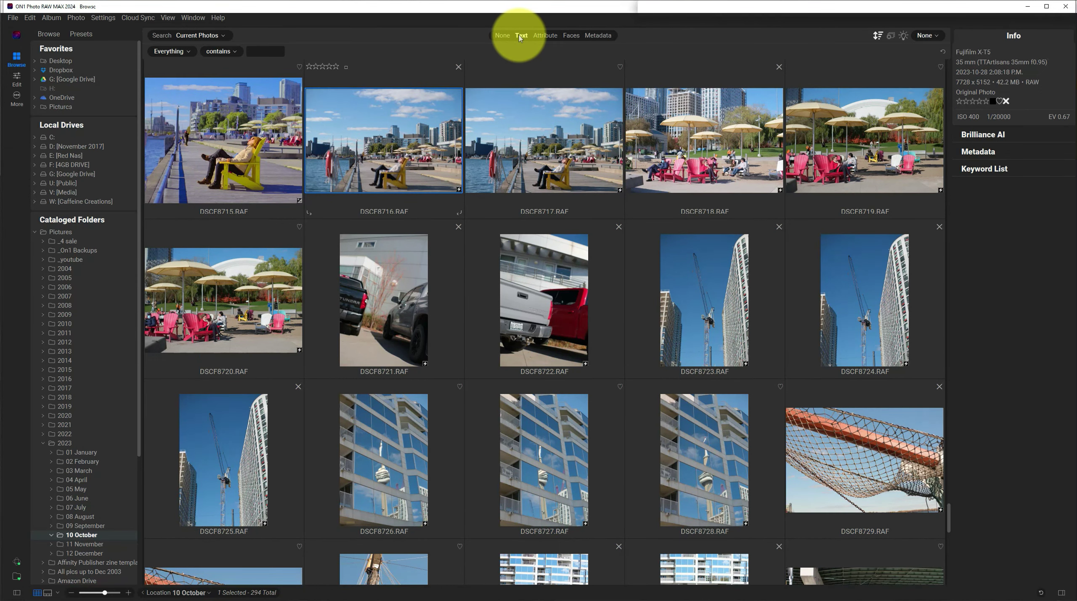
click(273, 50)
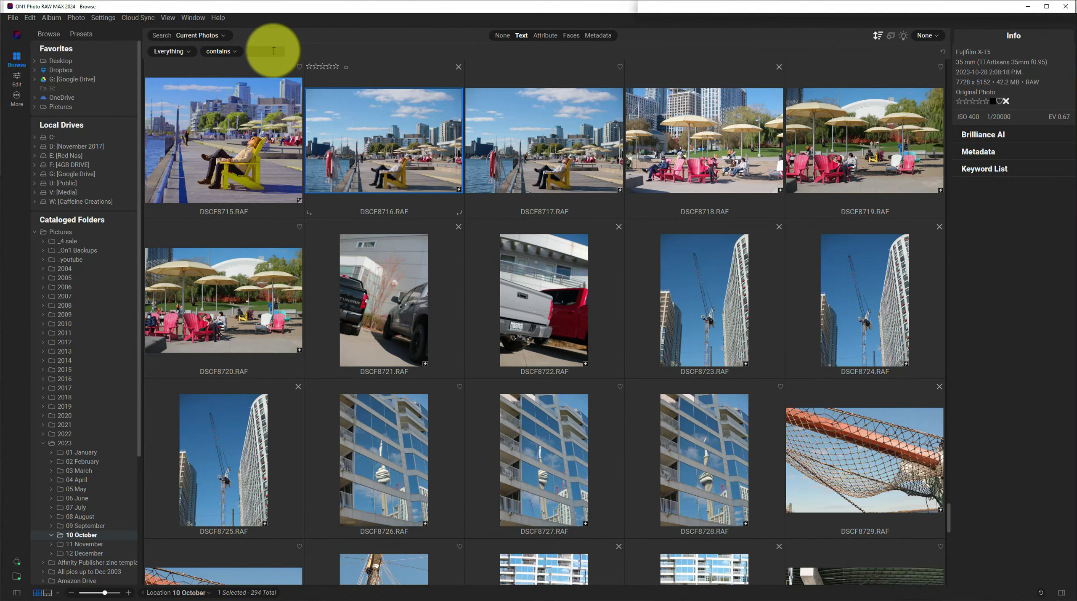
text(dscf)
Add attribute criteria to the text search and toggle the outline-heart filter off and on again.
click(544, 37)
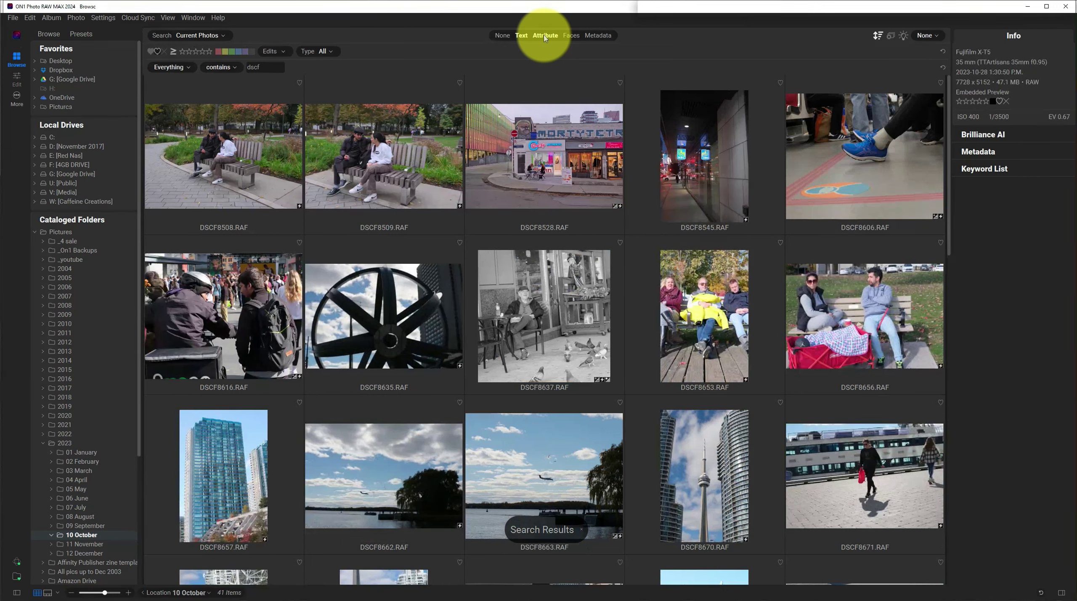
click(157, 52)
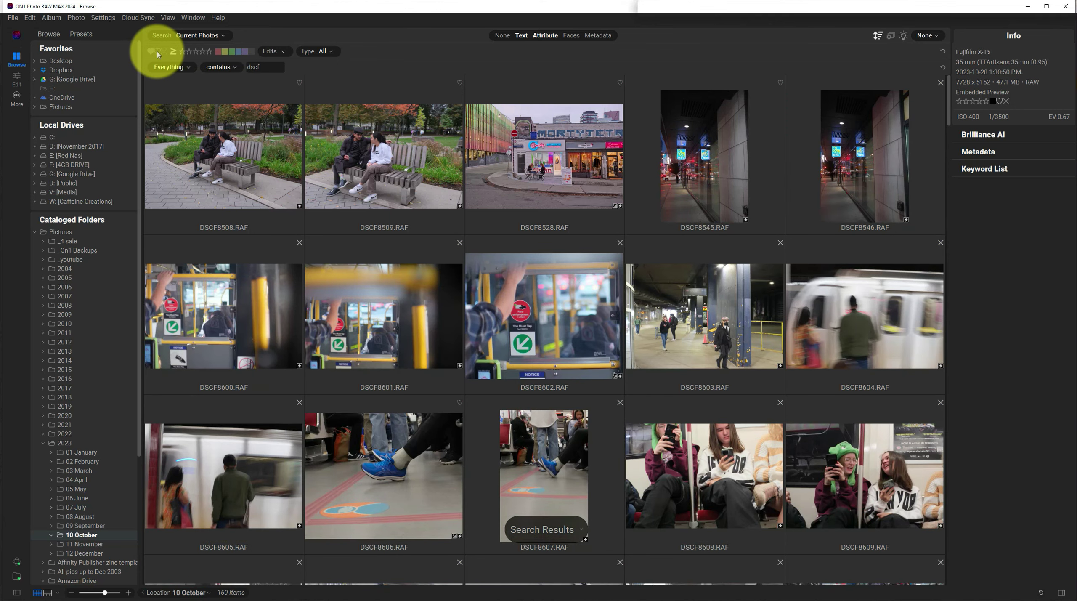
click(158, 52)
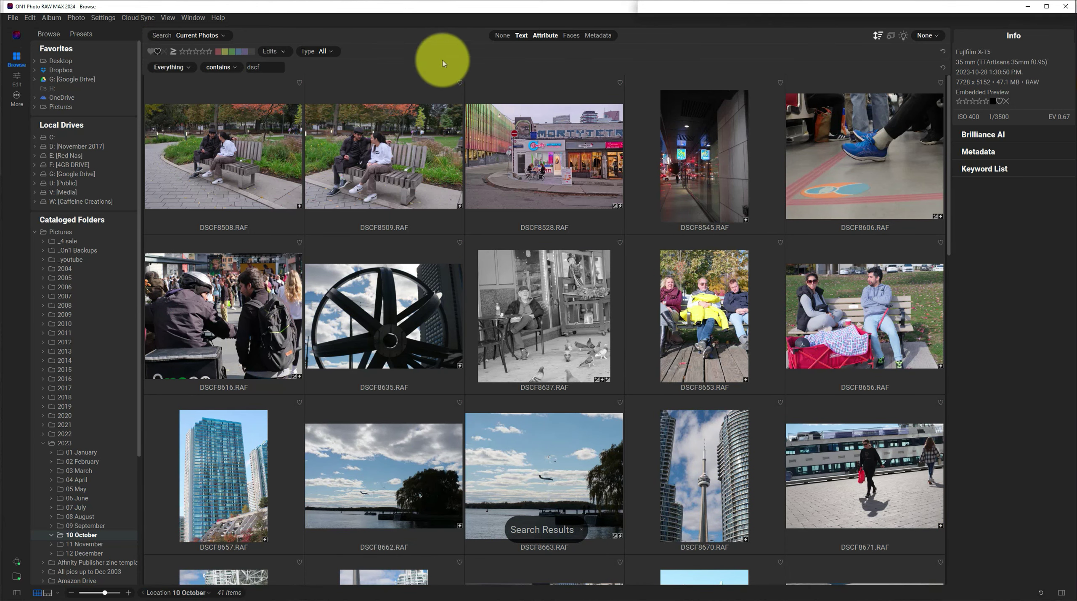
Remove the text criterion from the search and clear all remaining search criteria.
click(522, 37)
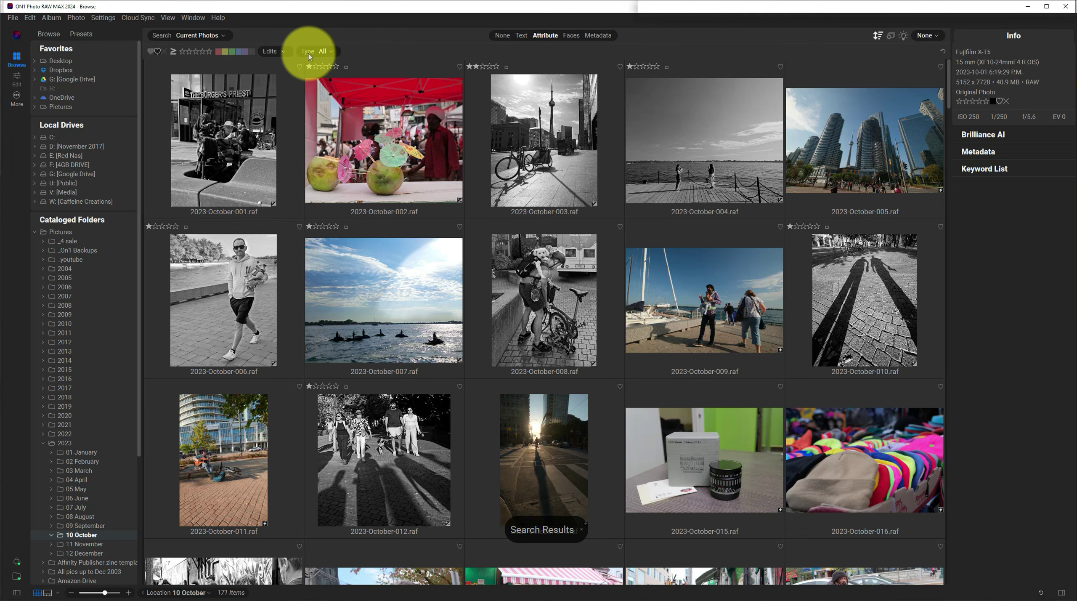
click(501, 35)
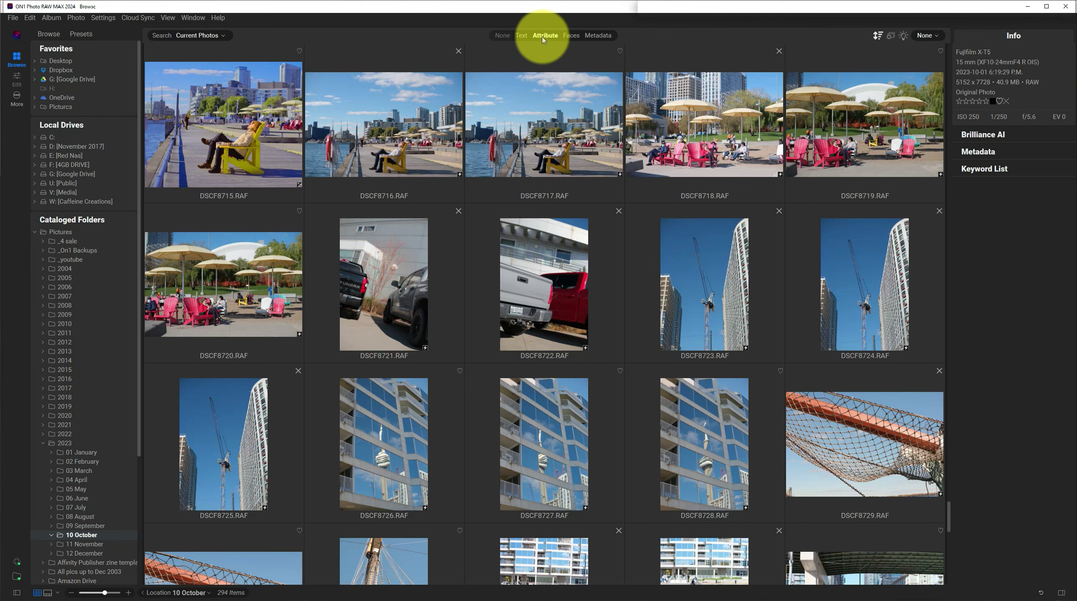
Browse the October thumbnails and select DSCF8716.RAF among the harbourfront photos.
scroll(627, 290, down, 8)
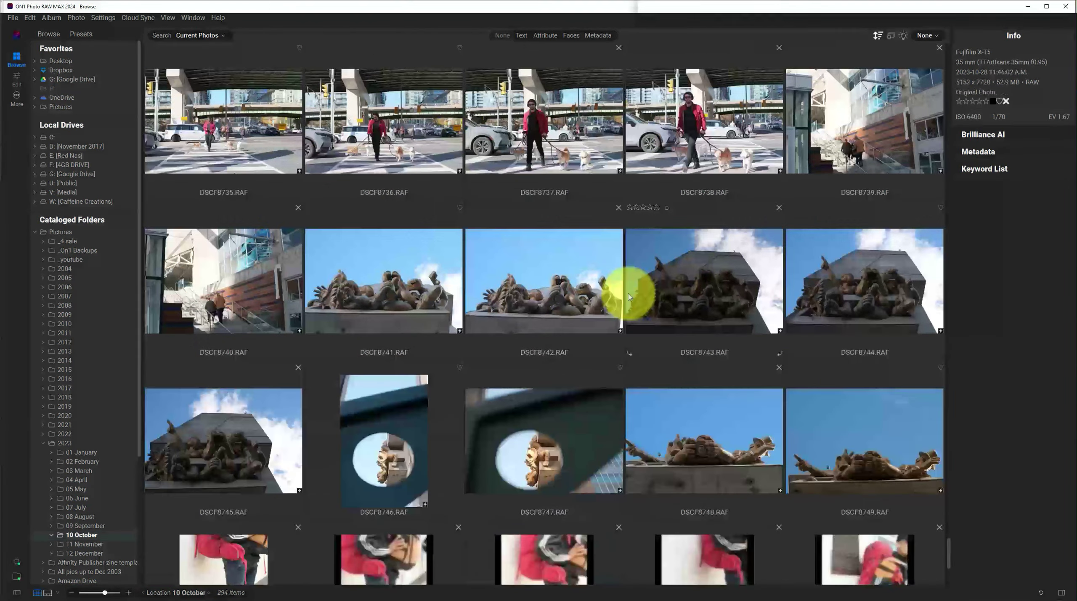
scroll(628, 297, down, 2)
scroll(629, 297, up, 5)
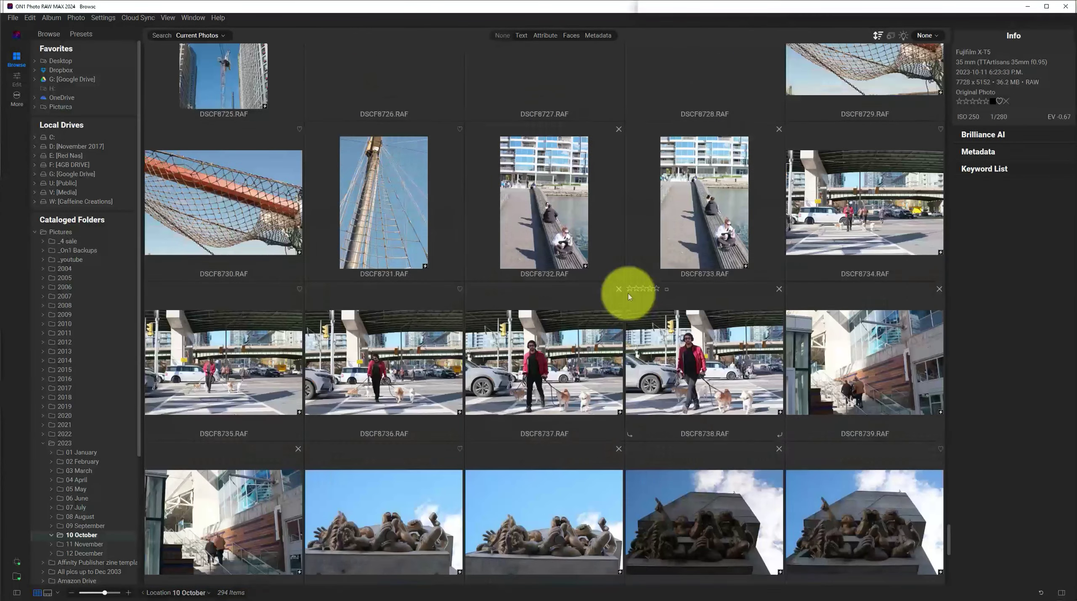
scroll(629, 296, up, 6)
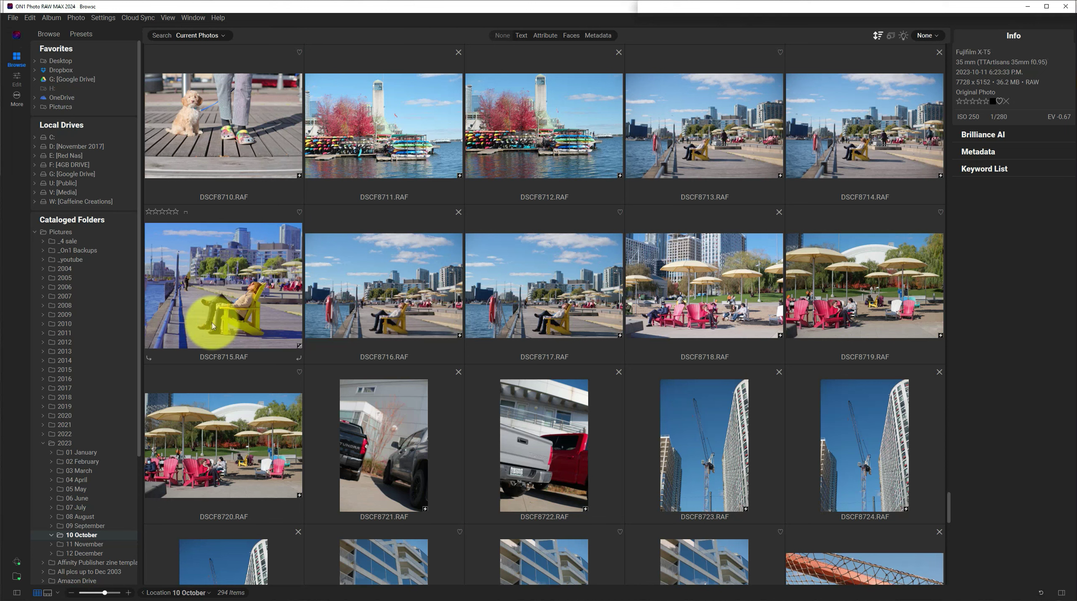
click(396, 312)
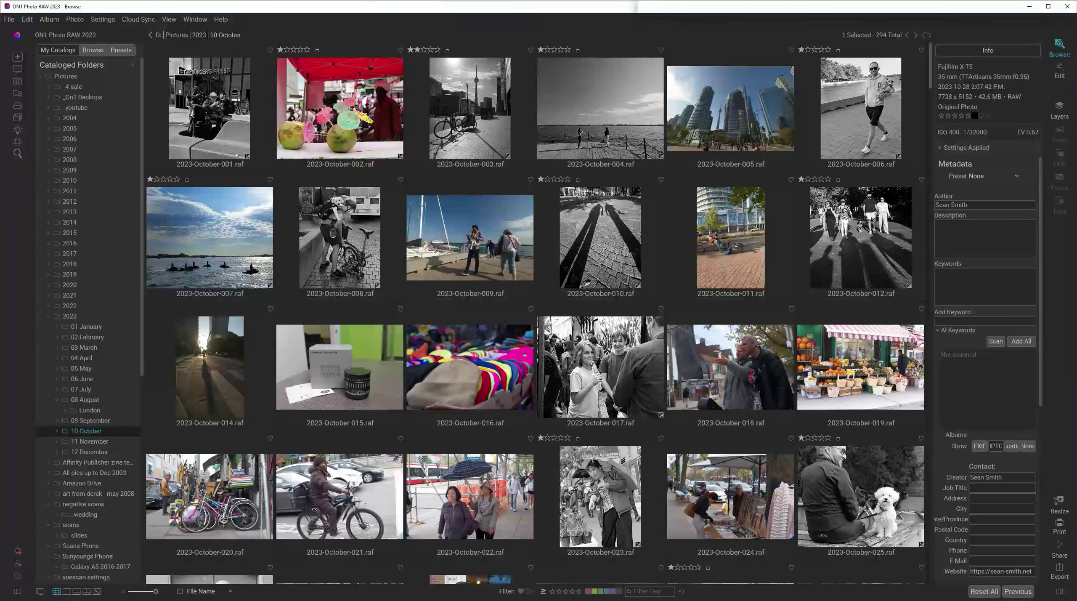
In ON1 Photo RAW 2023, open 2023-October-006.raf for editing and minimize the DemoCreator window covering it.
click(879, 125)
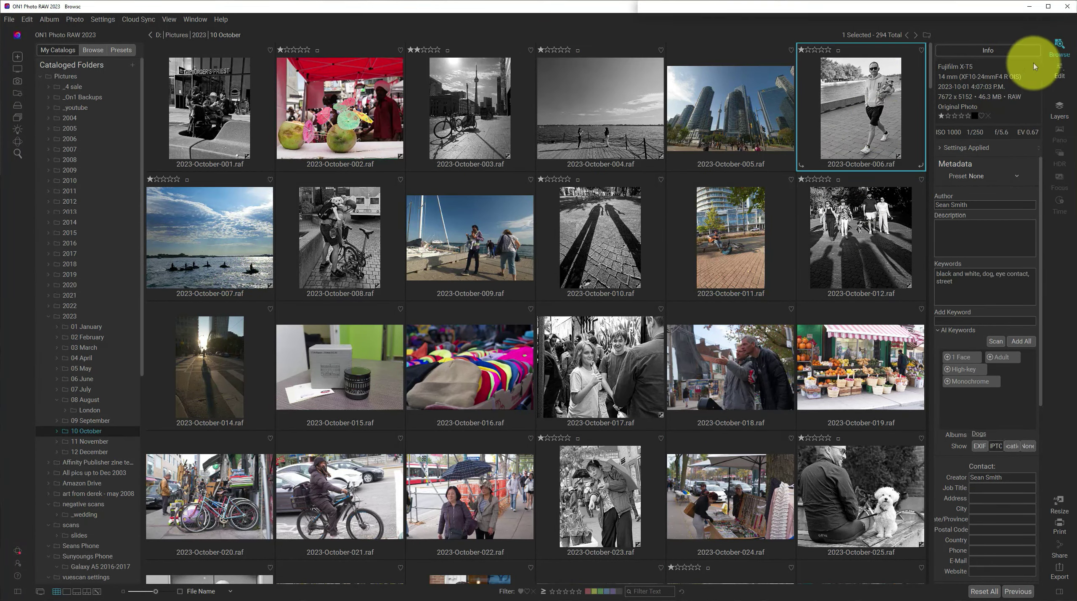
click(1060, 69)
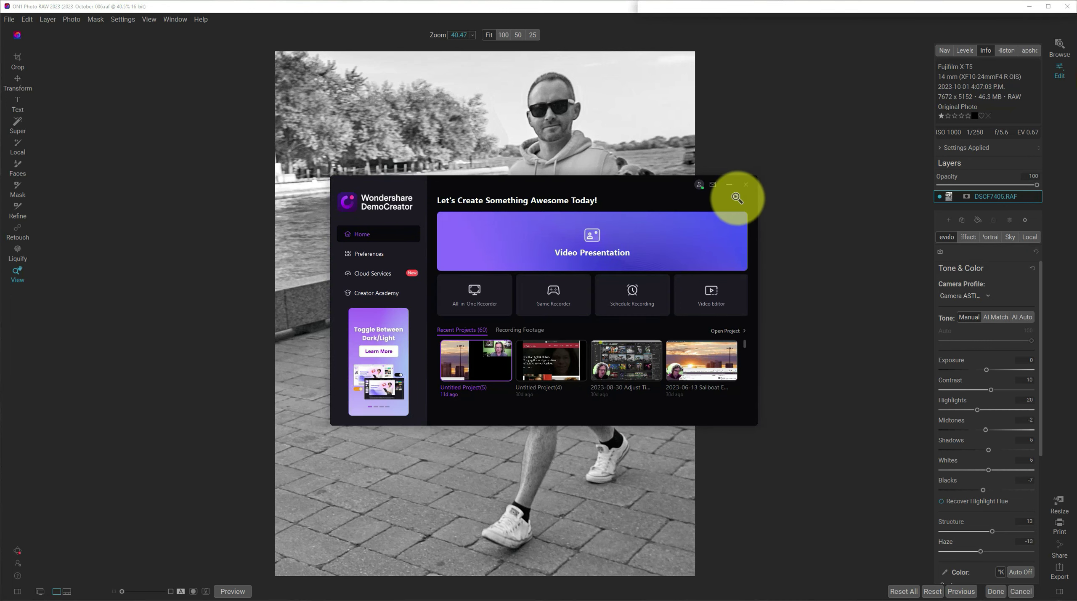
click(731, 184)
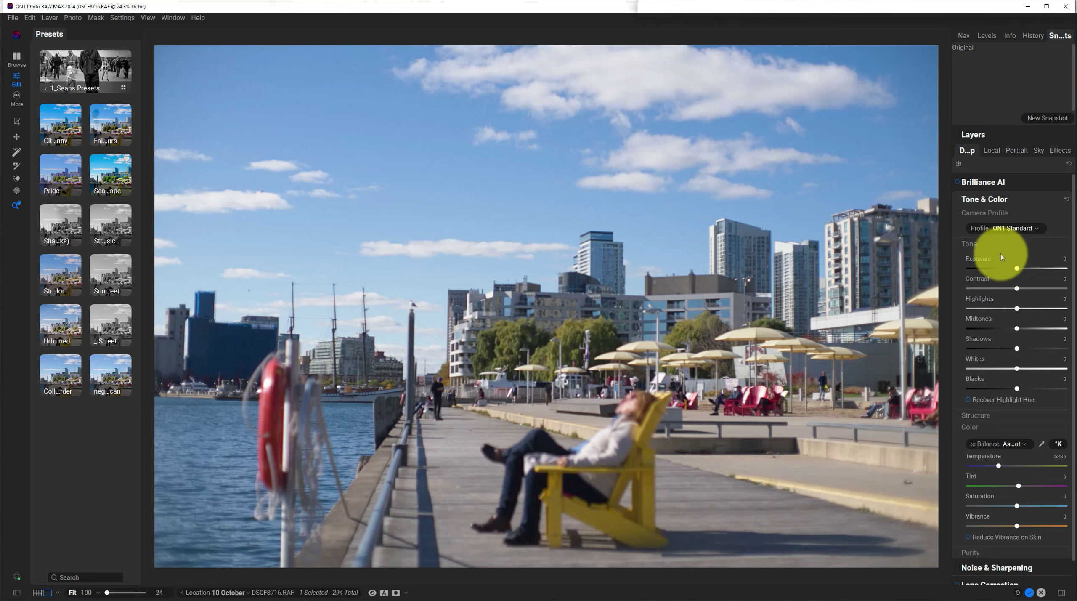
In ON1 Photo RAW MAX 2024, enable Brilliance AI on DSCF8716.RAF and expand its settings.
click(958, 182)
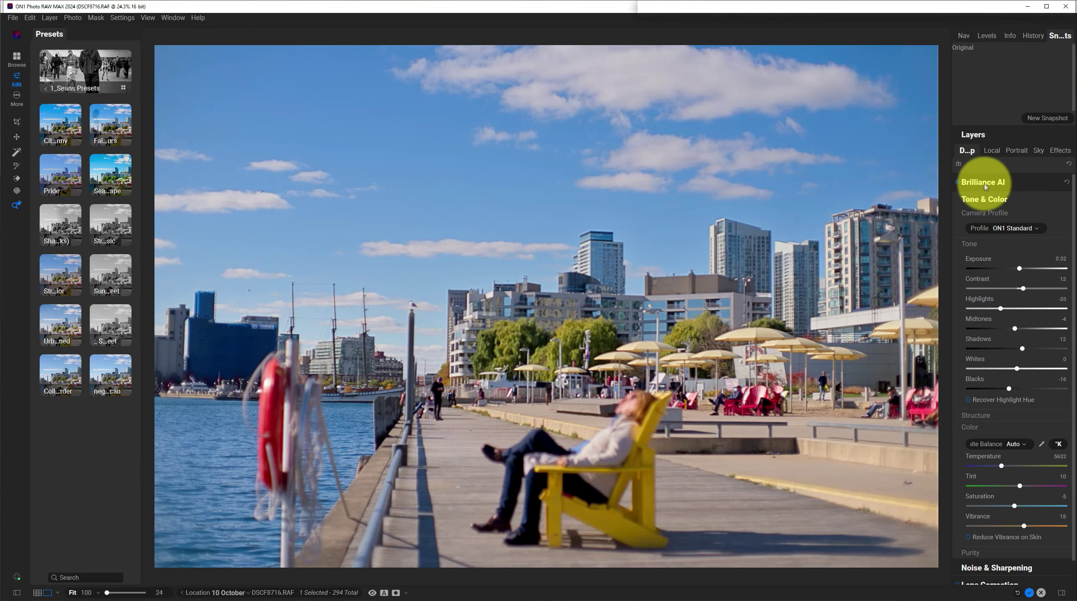
click(984, 183)
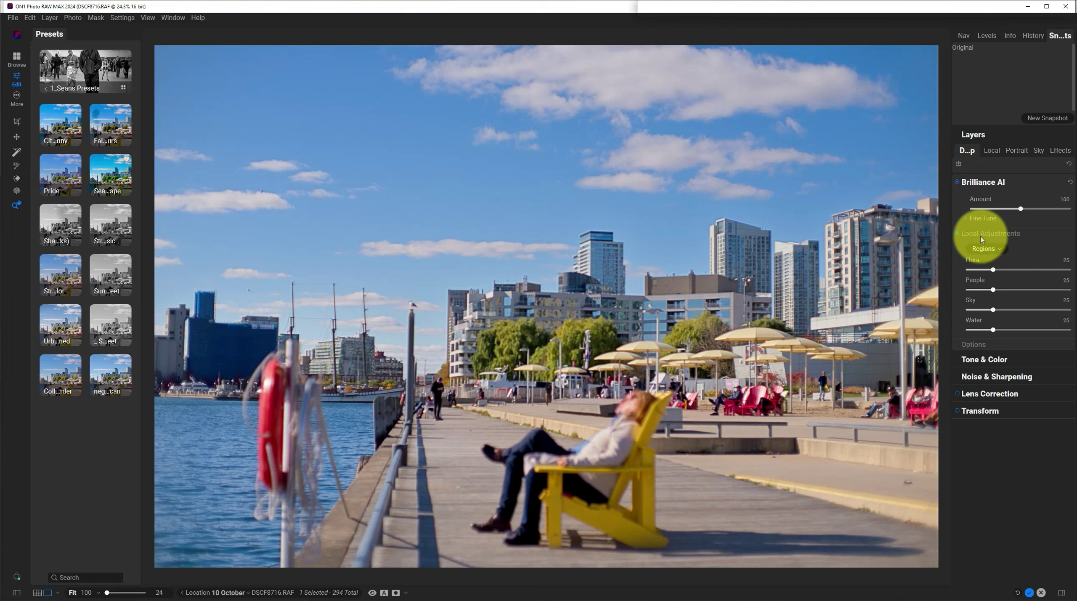
Alternate between the Brilliance AI and Tone & Color settings to examine the automatic adjustments.
click(981, 182)
click(981, 200)
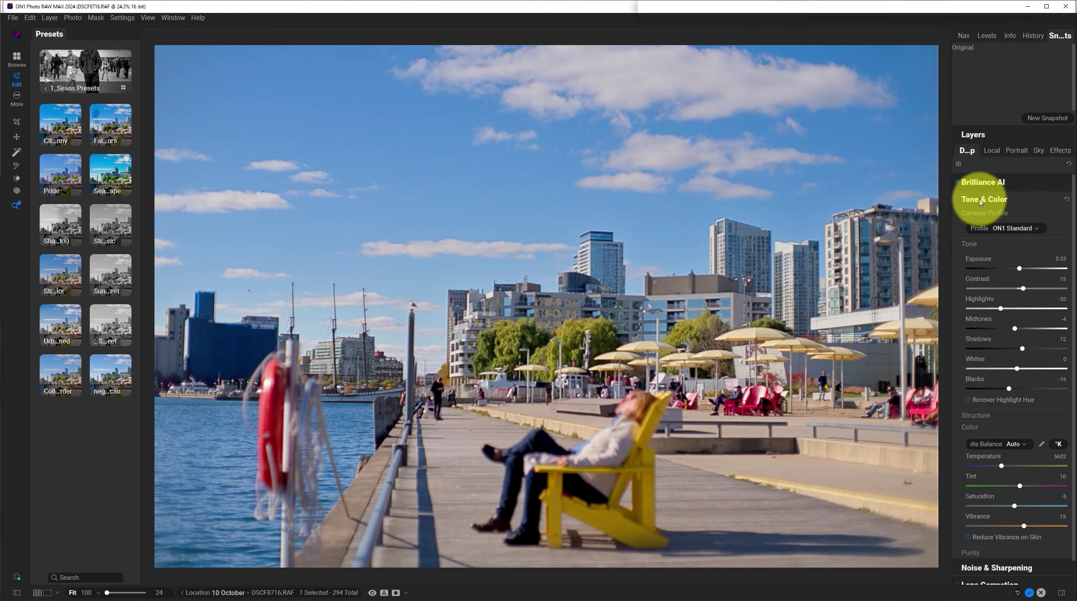
click(981, 199)
click(981, 185)
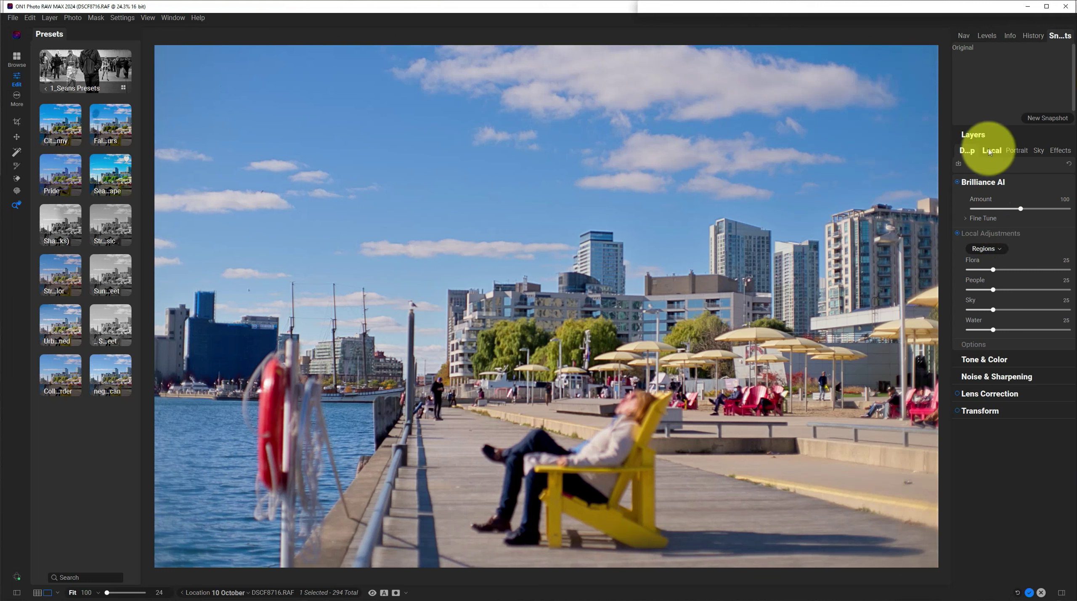
click(991, 357)
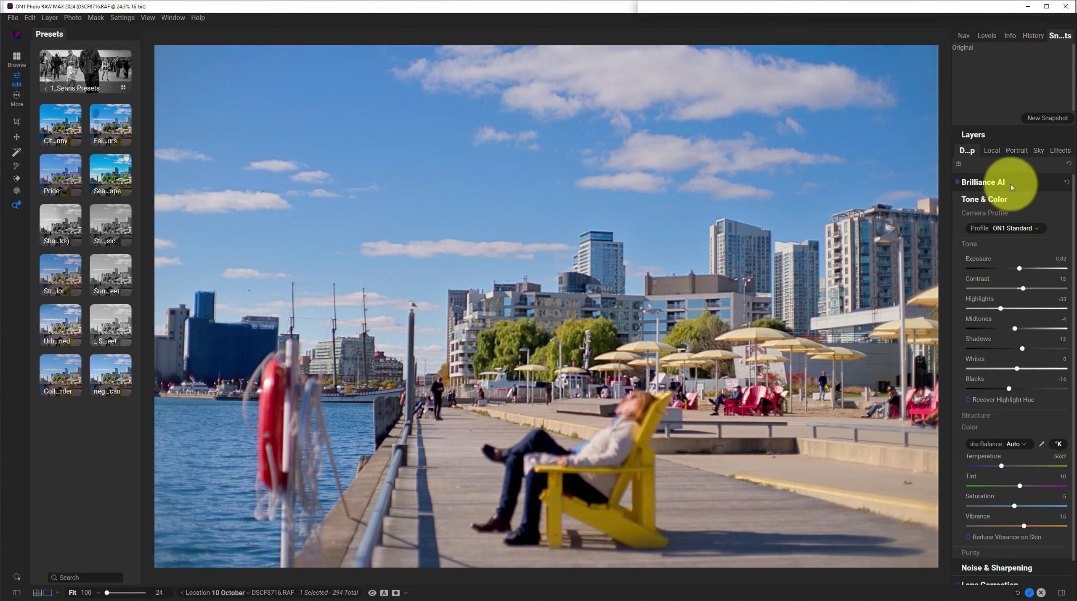
Collapse Tone & Color and expand the Fine Tune settings of Brilliance AI.
click(1006, 200)
click(1006, 185)
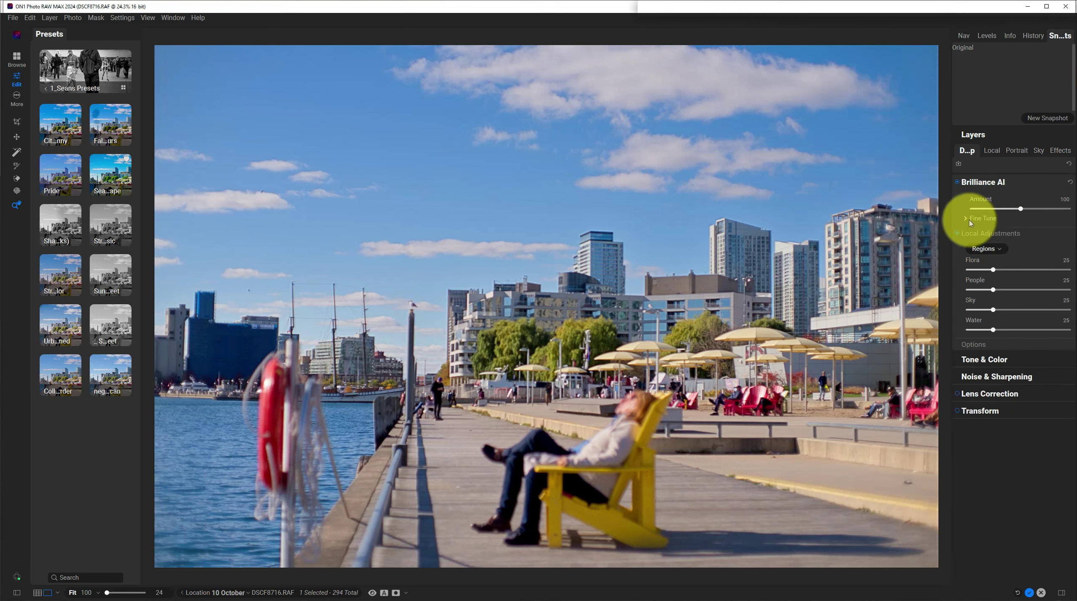
click(981, 219)
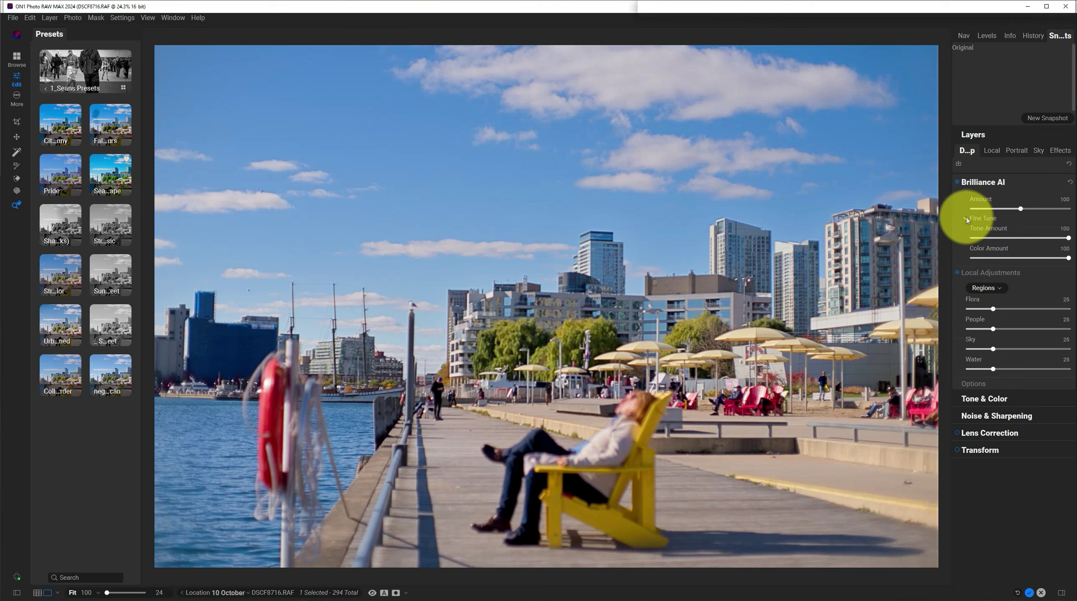
Lower Brilliance AI's Tone Amount to about 12 and Color Amount to about 11 in turn, restoring each to 100.
drag(1068, 238, 969, 238)
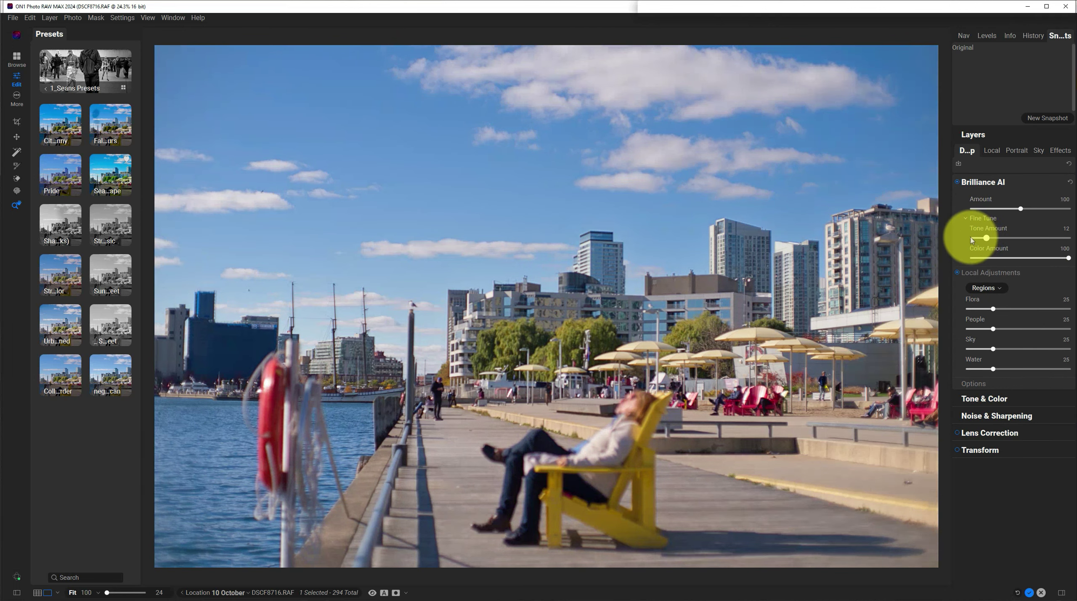
drag(1062, 241, 1065, 241)
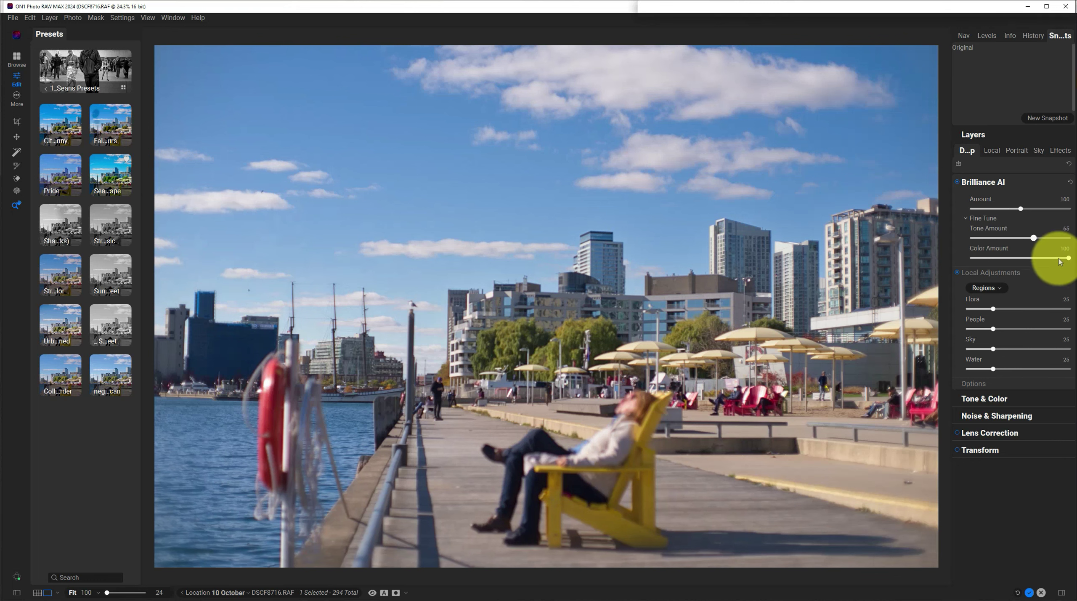
click(985, 258)
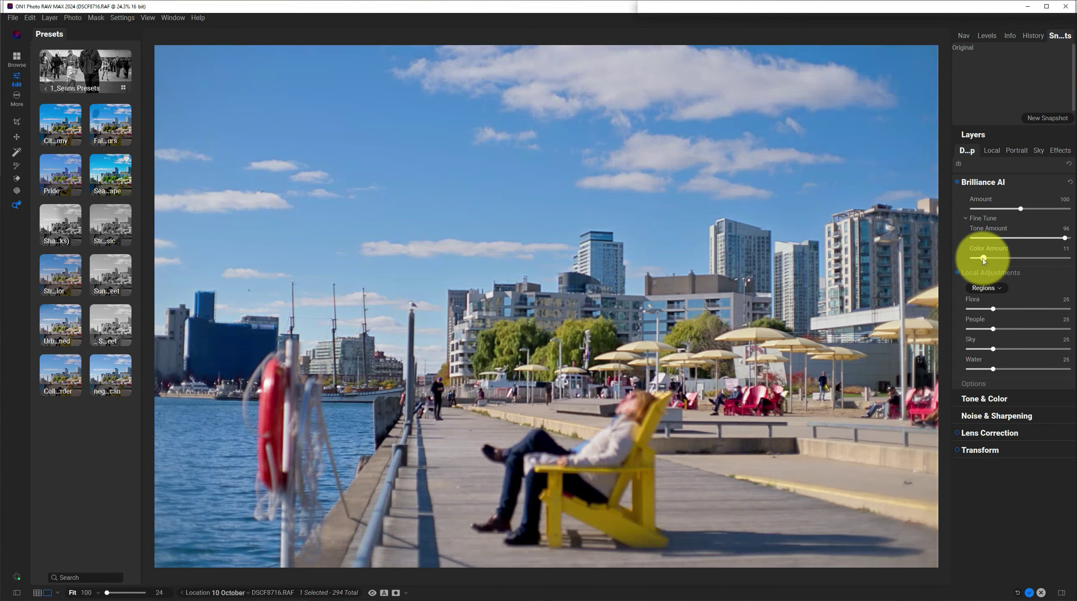
drag(1040, 254, 1071, 251)
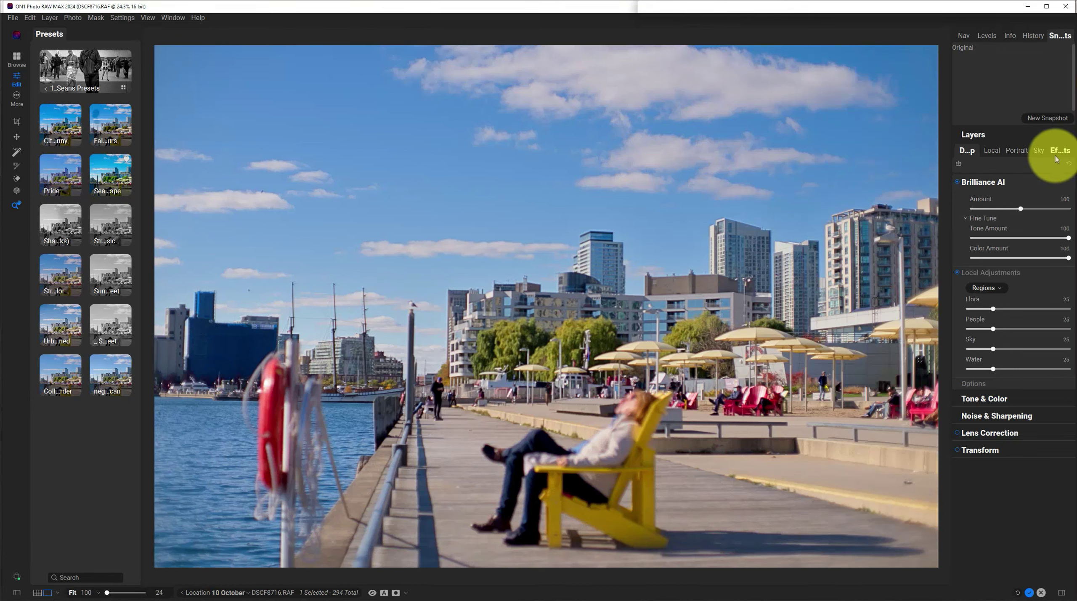
Show the local adjustments made by Brilliance AI and hide the Presets panel to enlarge the photo.
click(992, 150)
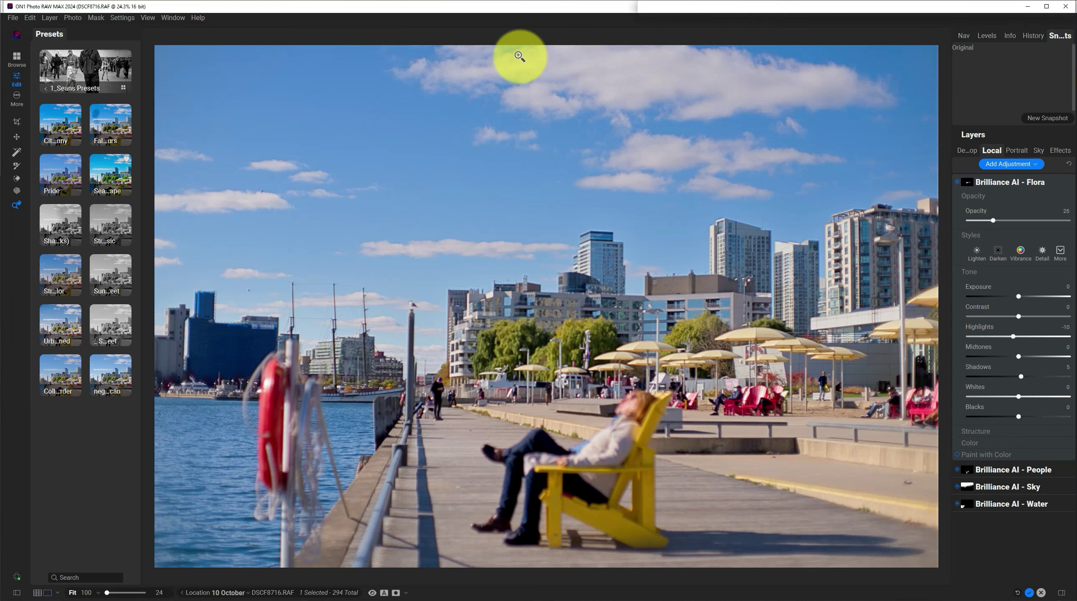
key(ctrl+Left)
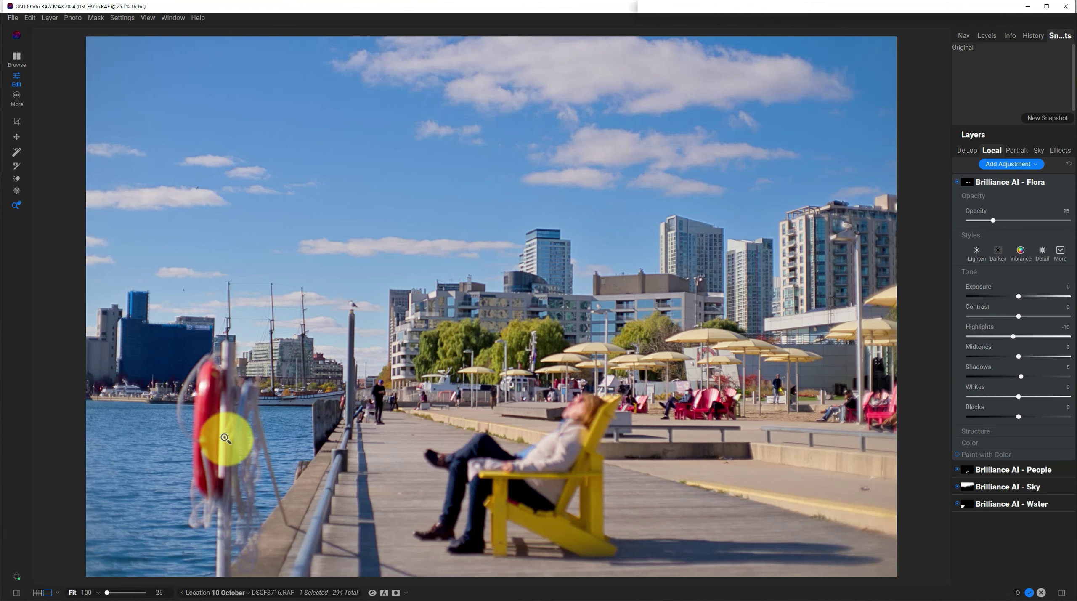
Choose the Perfect Eraser from the retouching tools and display its additional brush options.
click(16, 179)
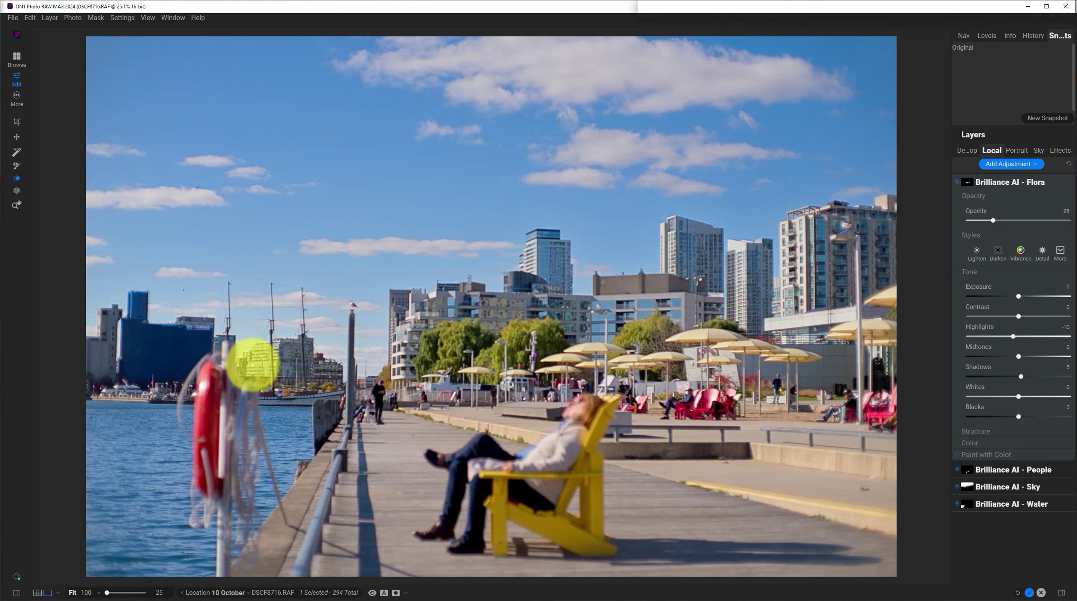
mouse_move(333, 43)
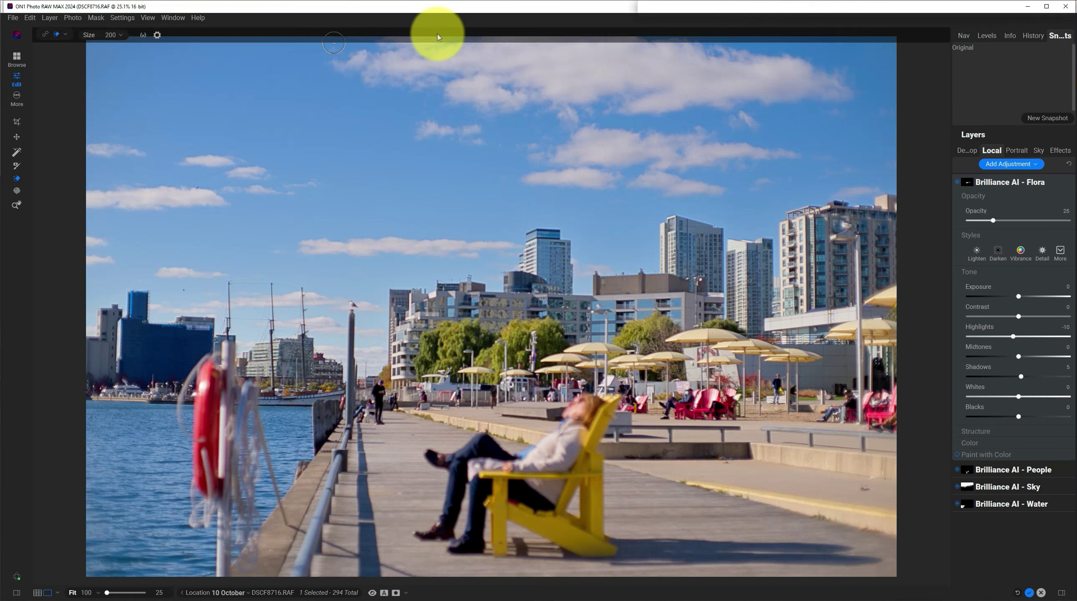
click(65, 35)
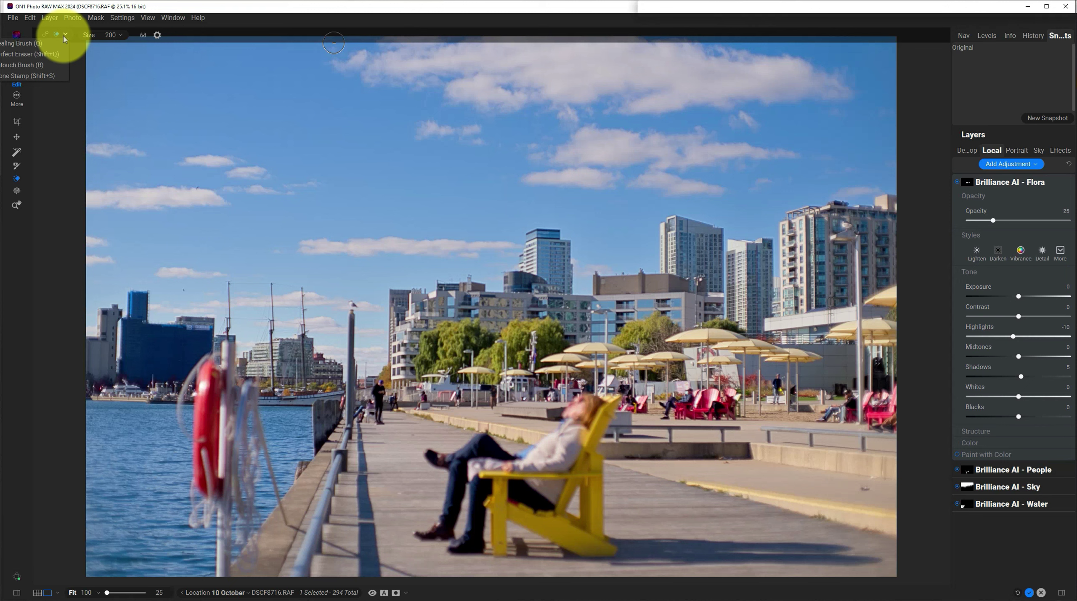
click(46, 54)
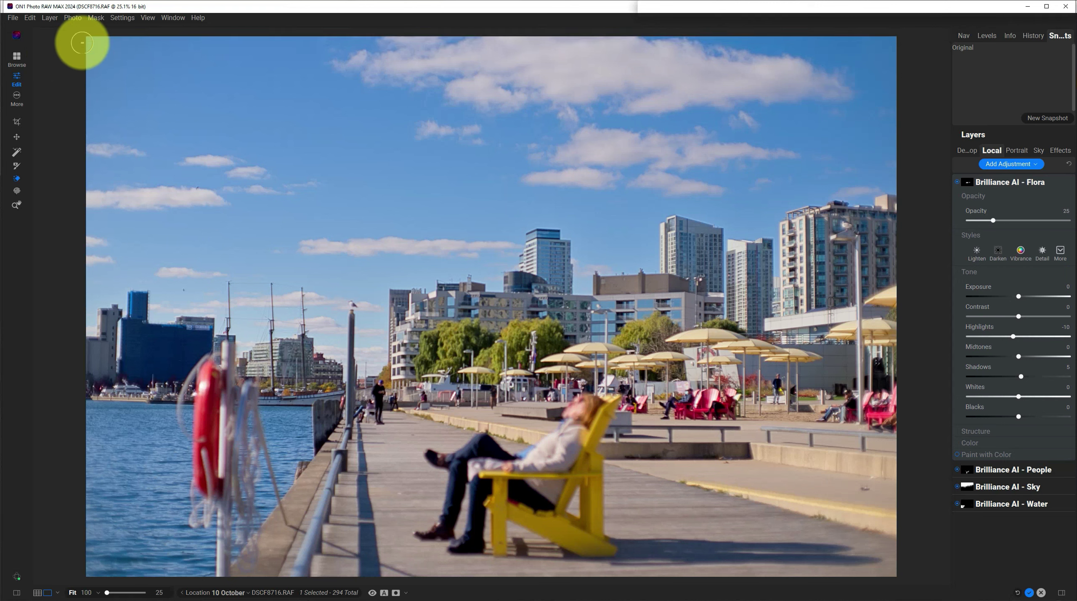
mouse_move(91, 27)
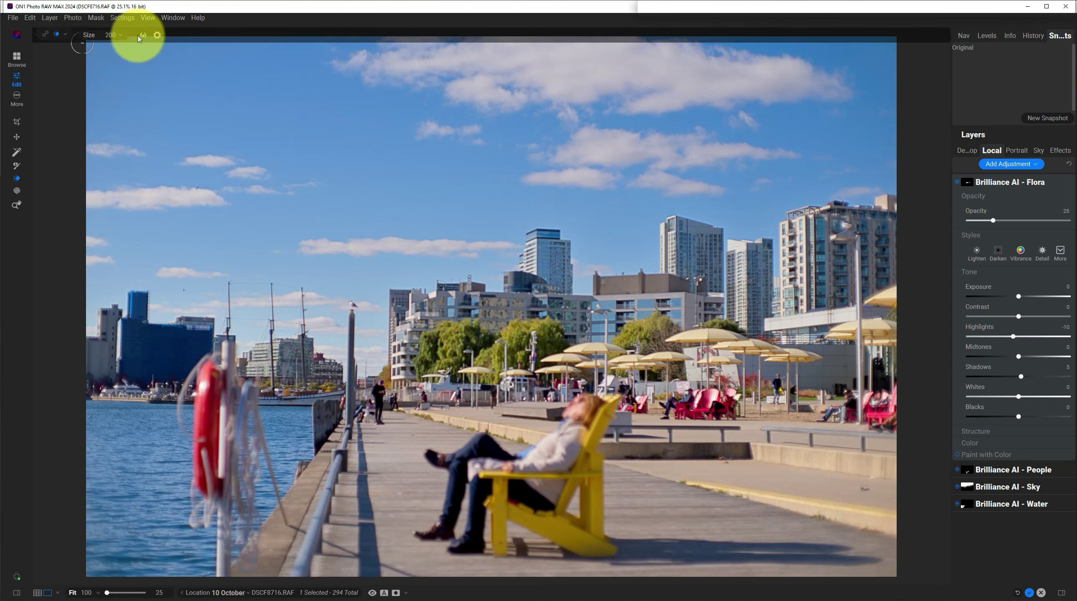
click(158, 35)
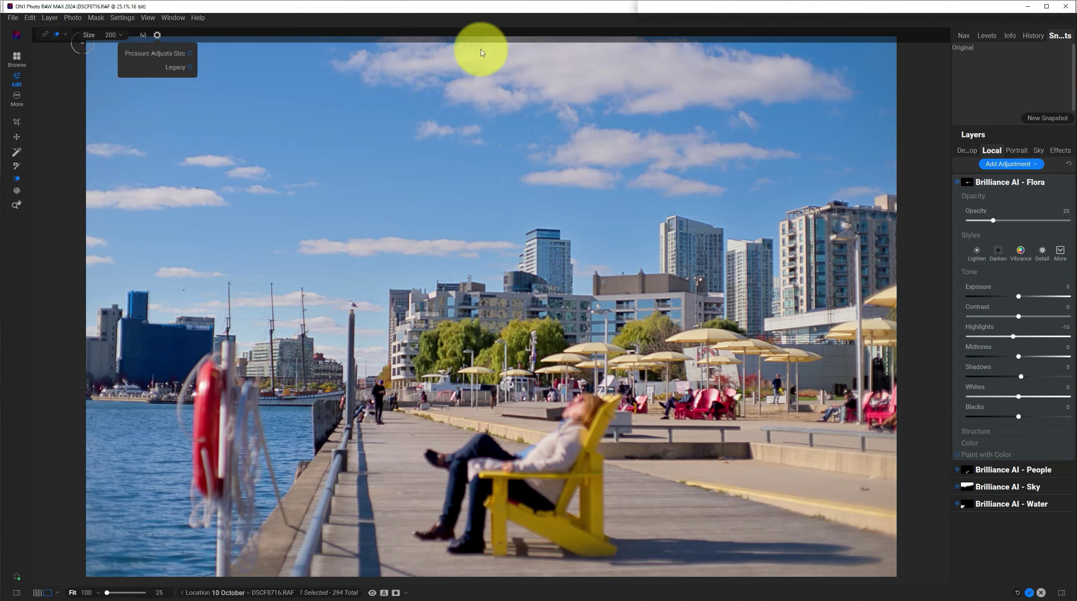
Examine the Local Adjustment brush options and the Super Select tool, and return to the retouching tool.
click(17, 165)
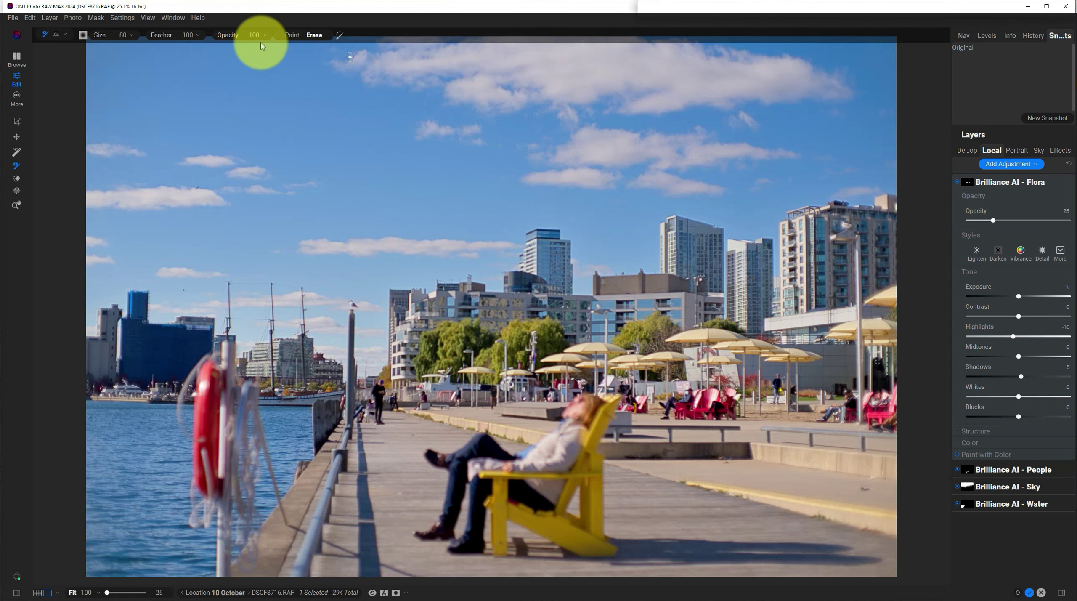
click(17, 154)
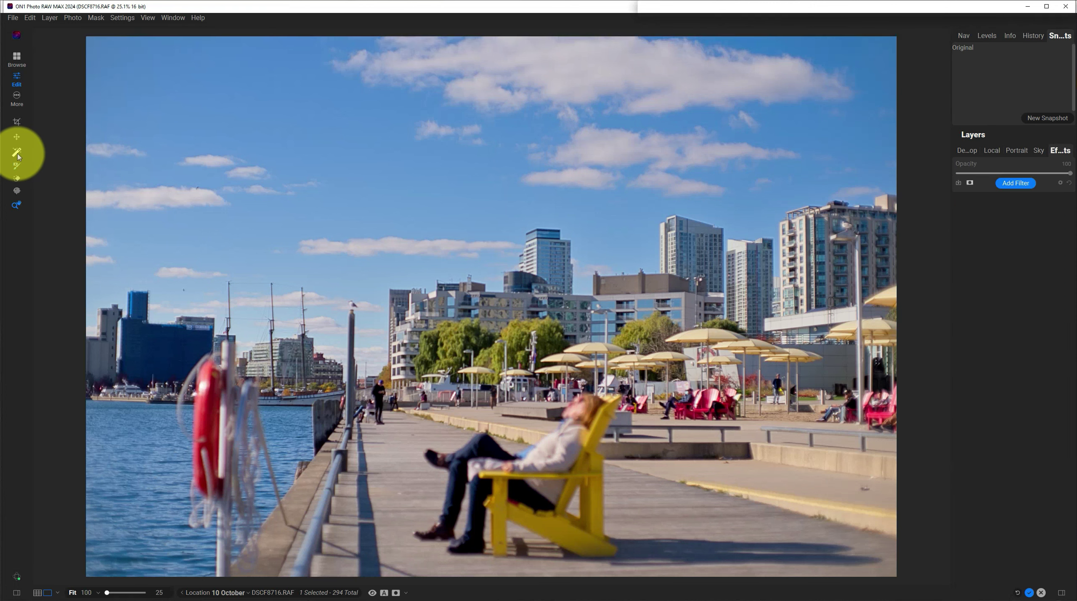
click(134, 87)
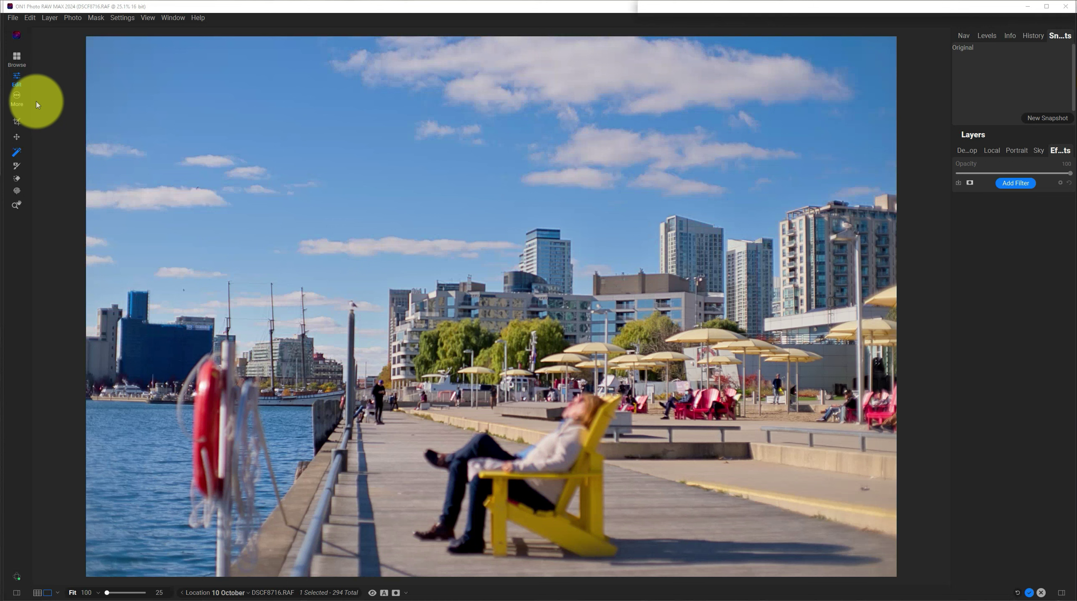
click(17, 182)
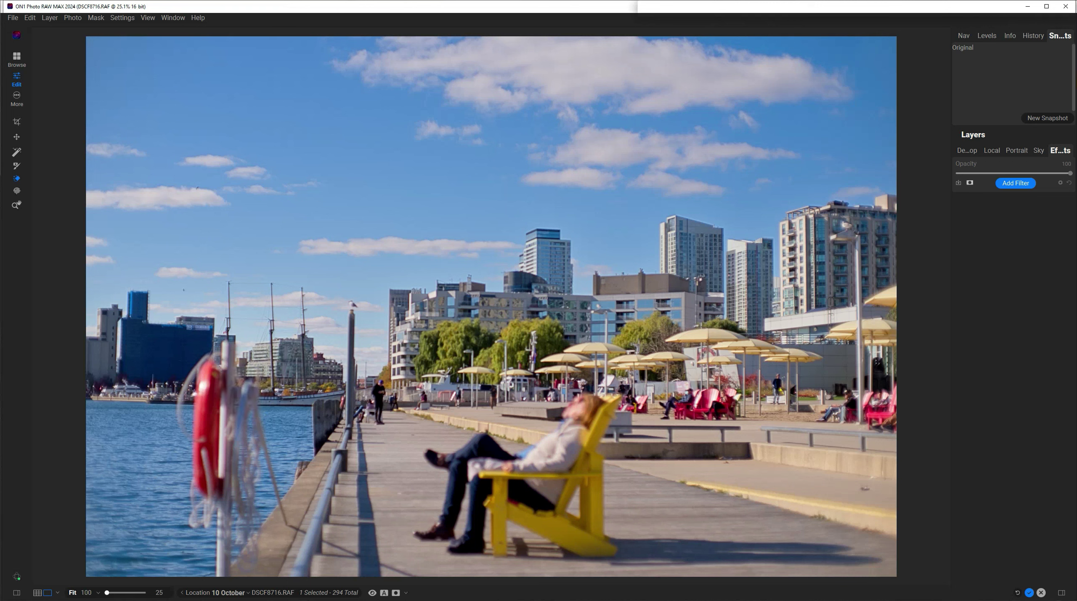
Review the additional modules and actions offered while editing, and compare them with those offered in Browse.
click(15, 96)
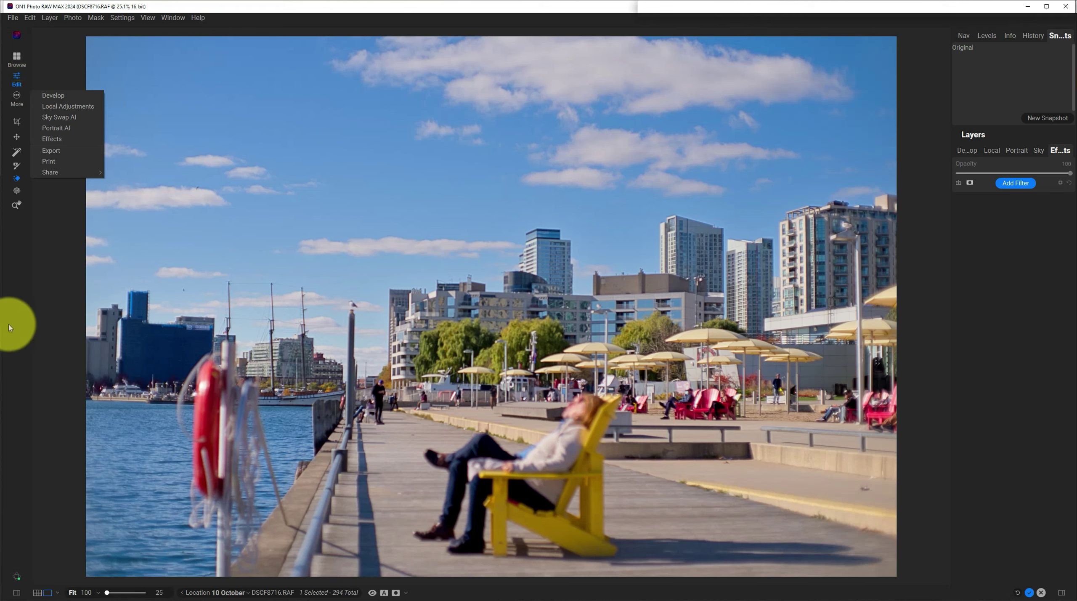
click(18, 81)
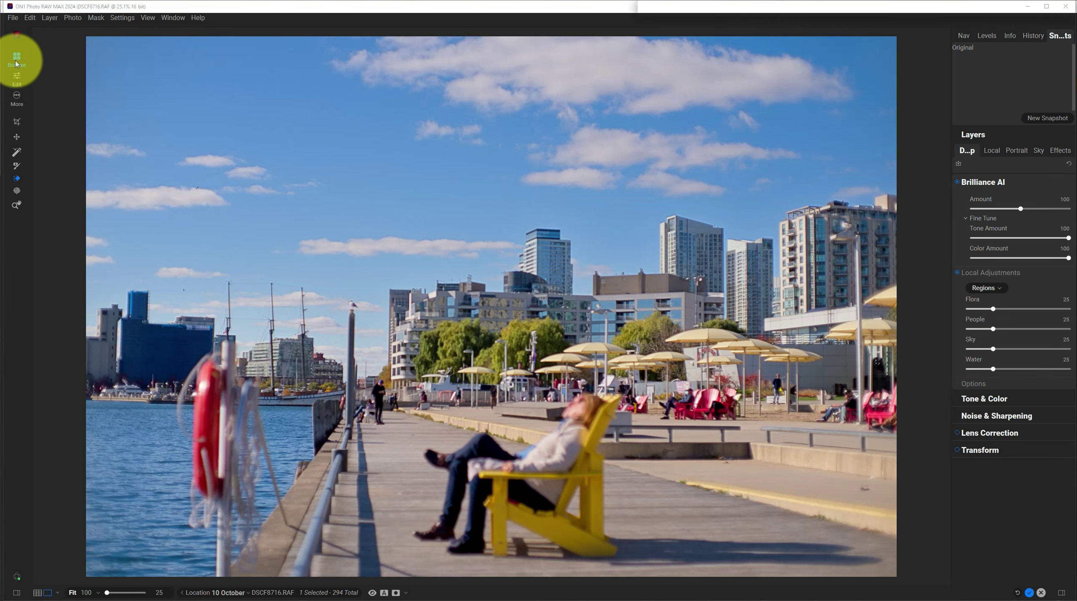
click(17, 61)
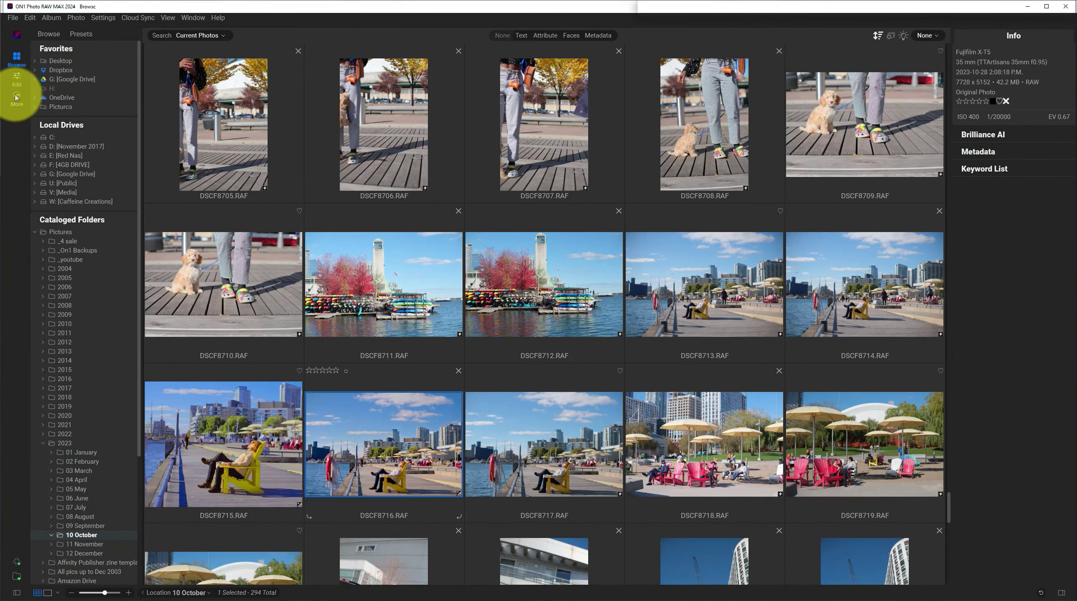
click(17, 96)
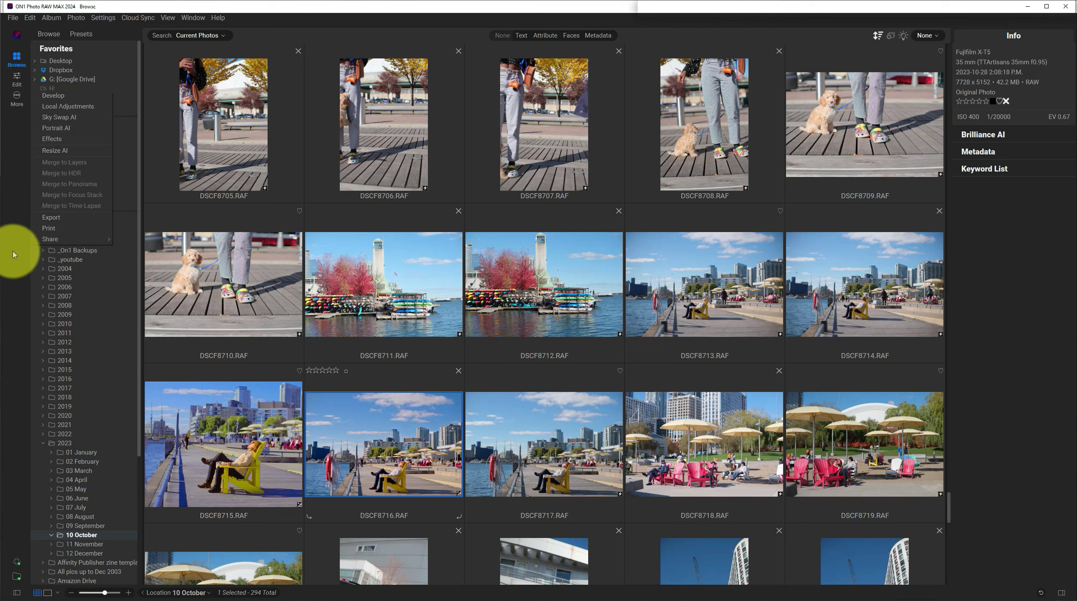
click(21, 125)
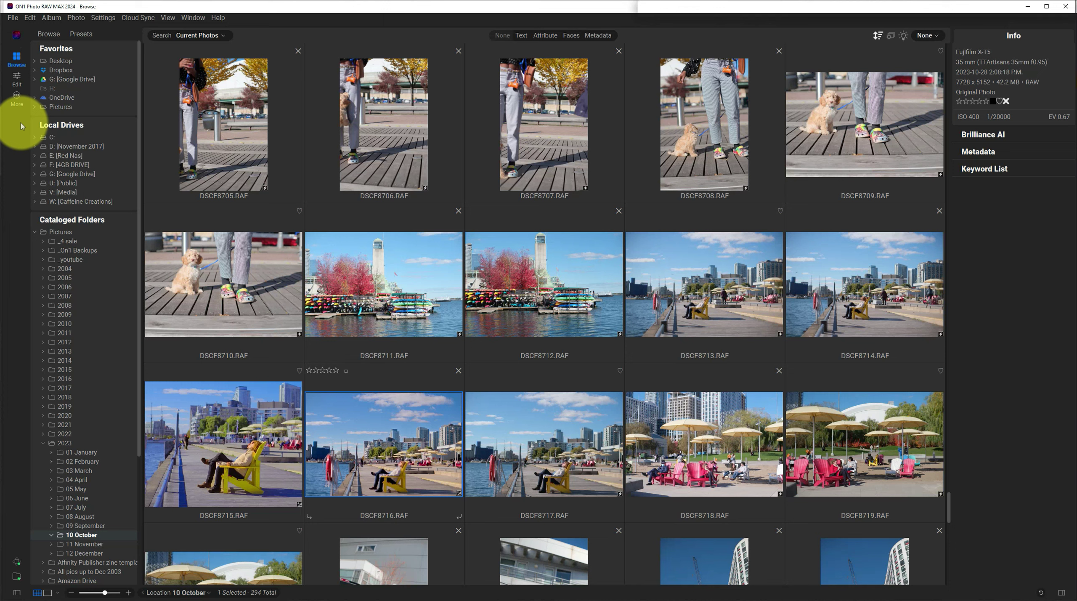
click(17, 98)
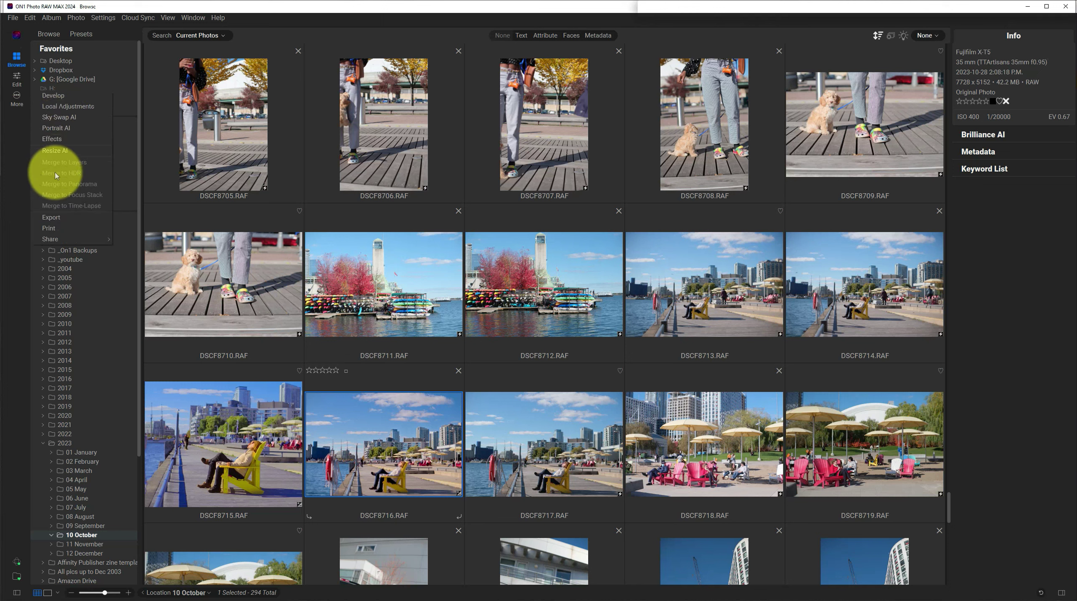
mouse_move(53, 239)
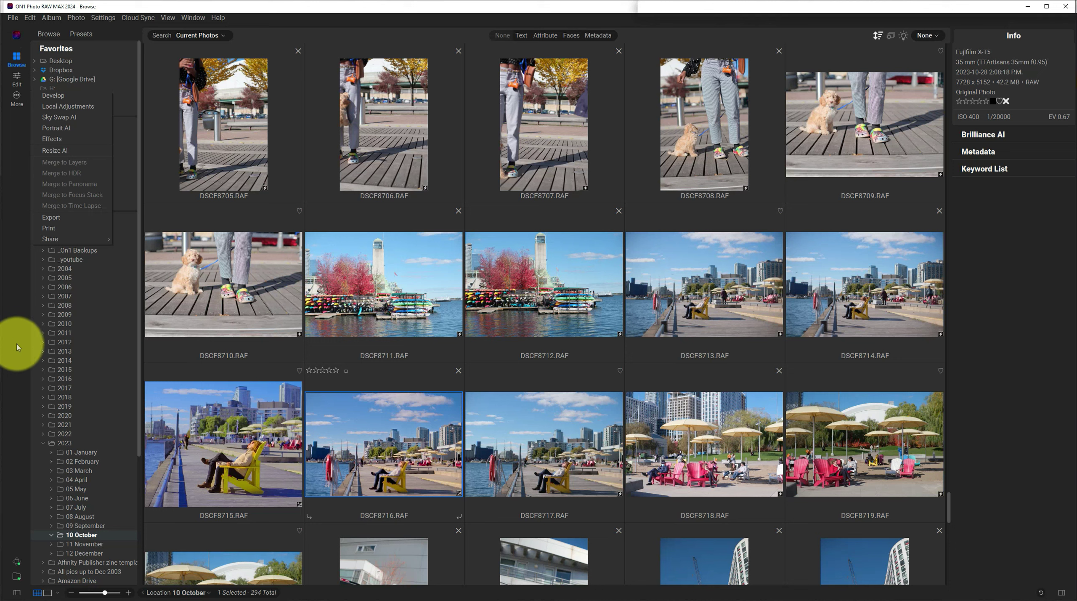
click(14, 168)
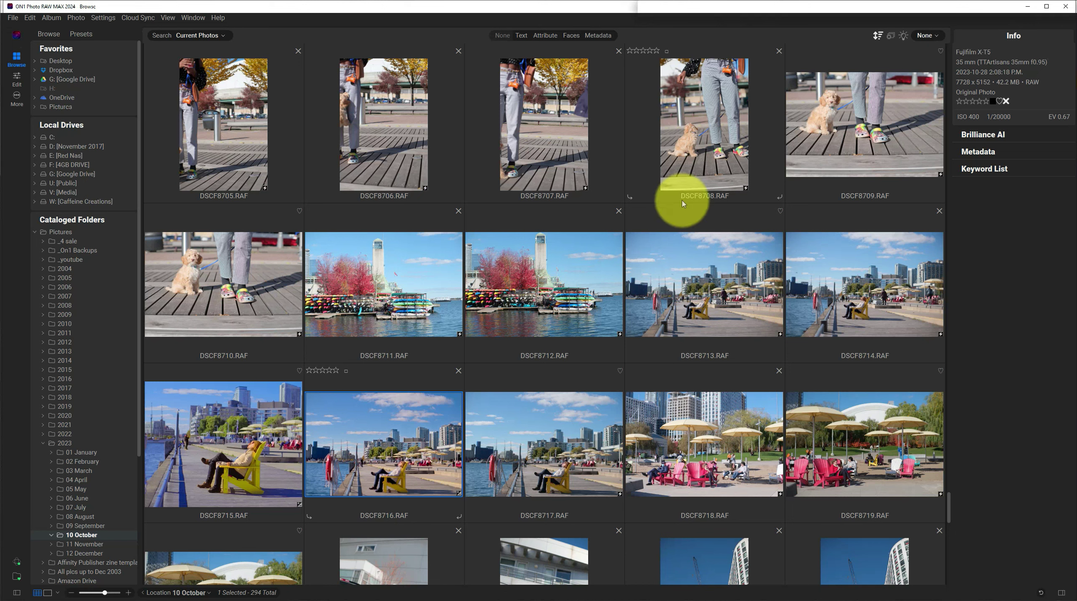
Return to editing DSCF8716.RAF and add a new local adjustment above the Brilliance AI adjustments.
key(ctrl+2)
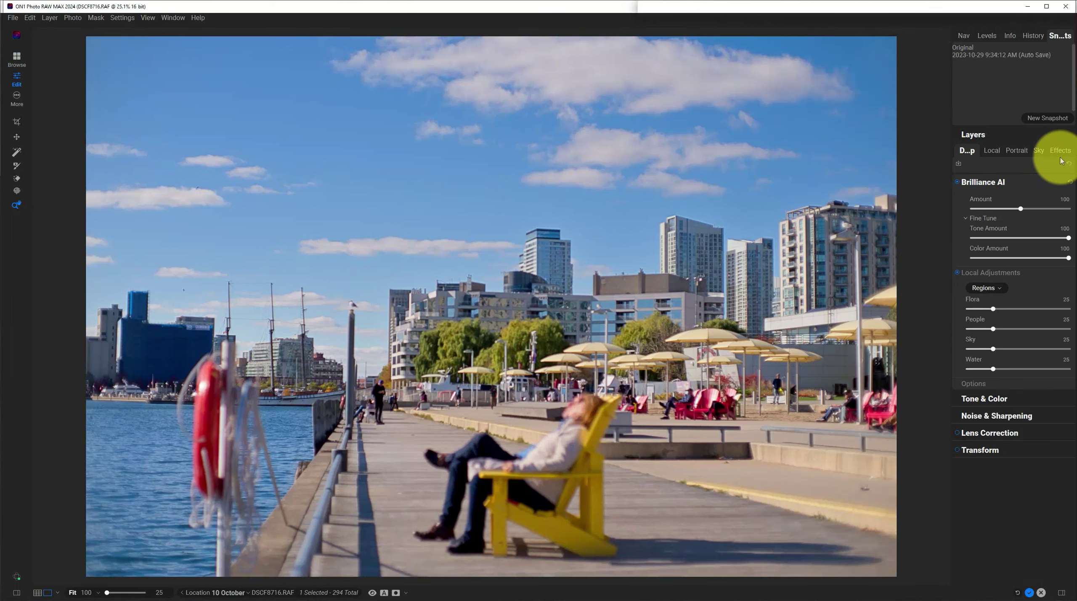
click(995, 155)
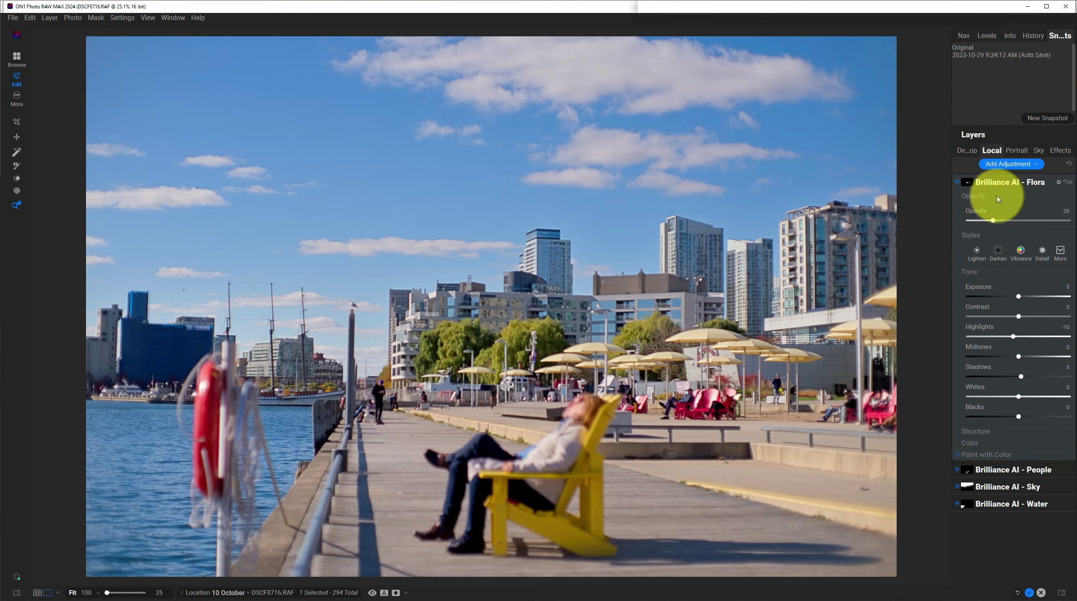
click(1048, 183)
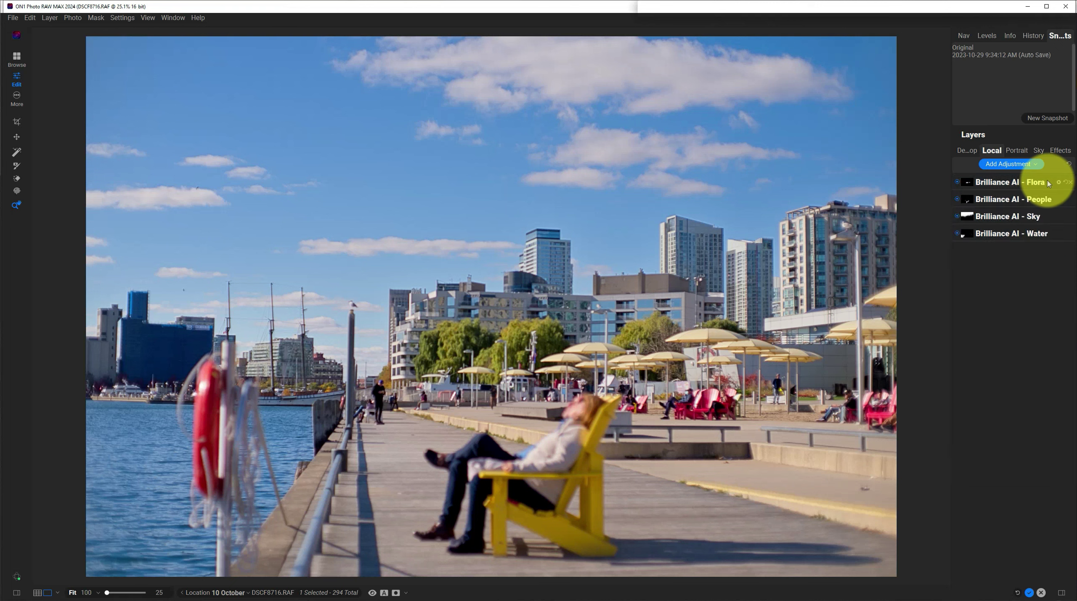
click(1023, 164)
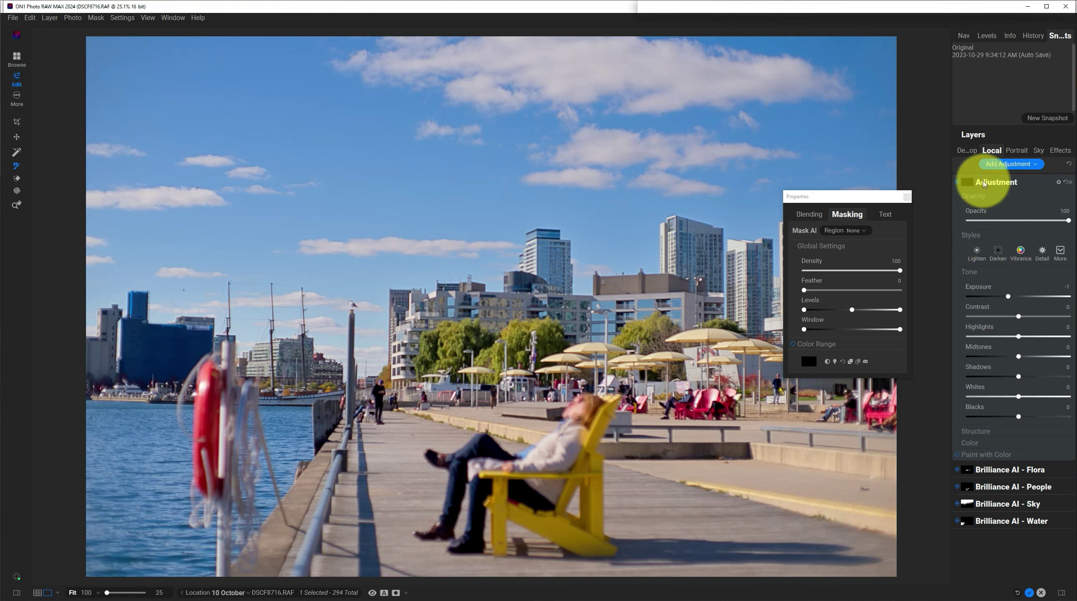
Move the floating masking Properties window around the screen and place it back over the photo.
drag(822, 197, 785, 191)
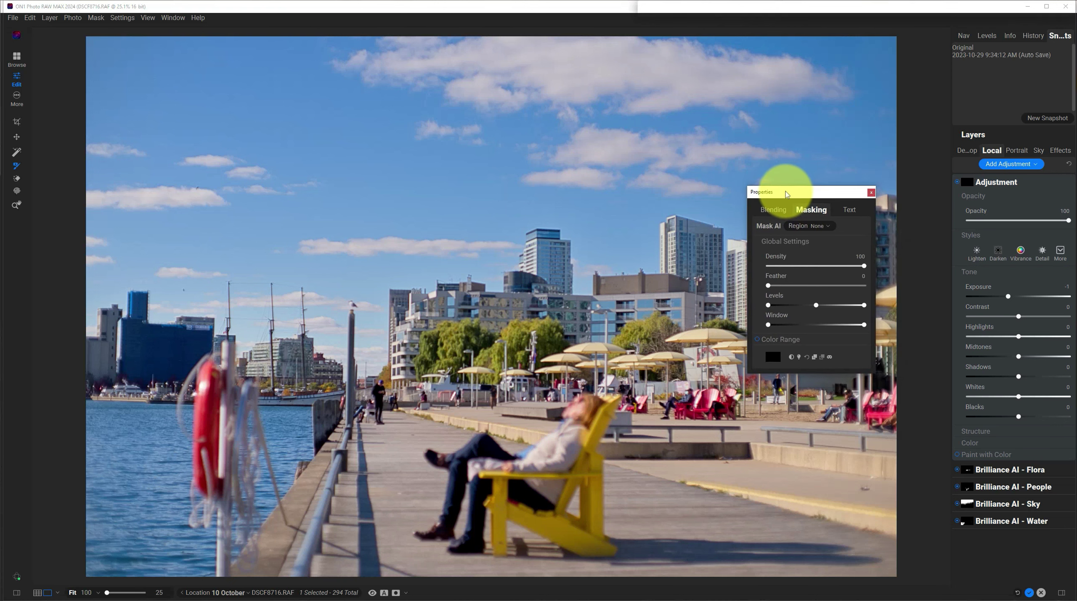
drag(786, 194, 937, 157)
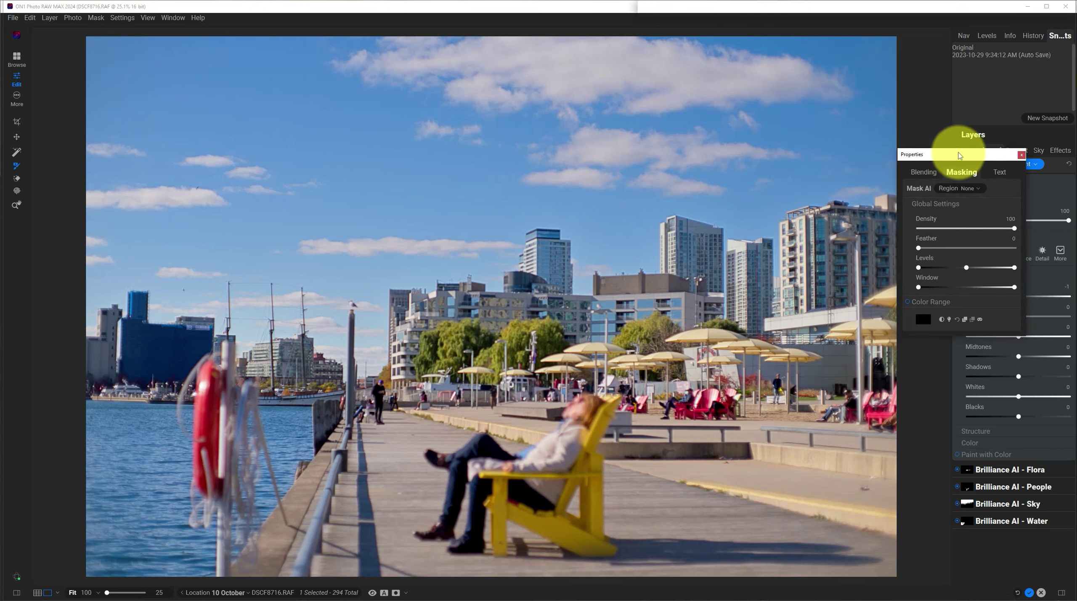
drag(957, 153, 847, 149)
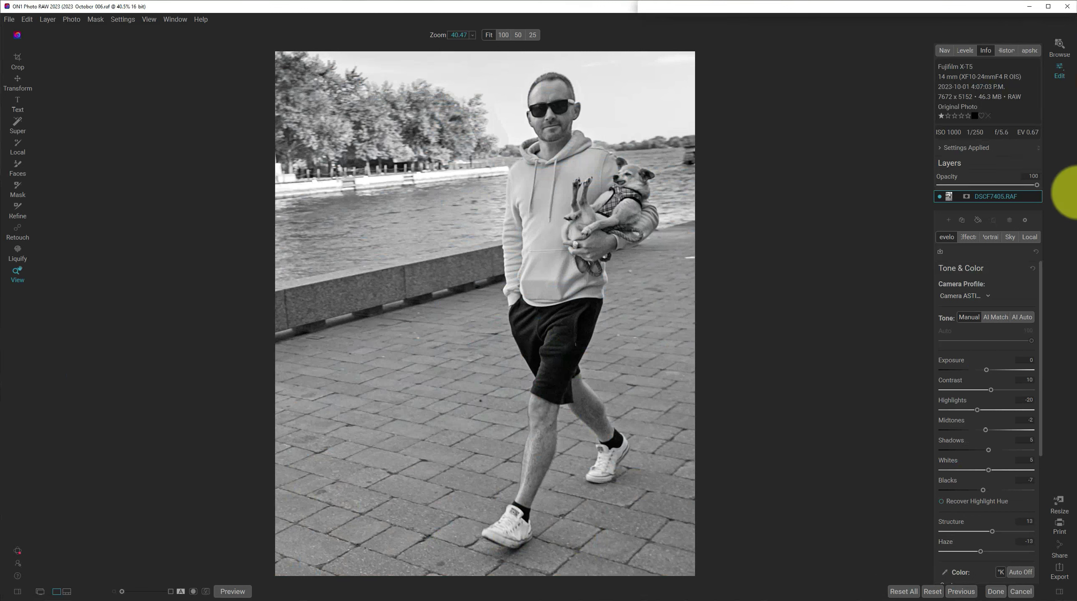
In ON1 Photo RAW 2023, add a new local adjustment to the portrait of the man with the dog and expand its mask settings.
click(1031, 237)
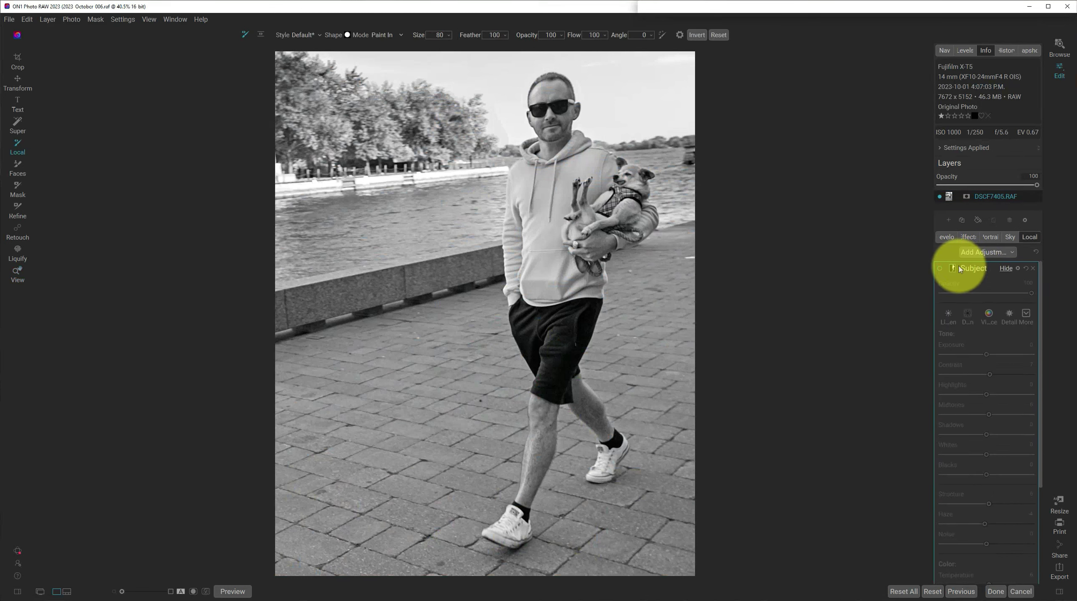
click(989, 267)
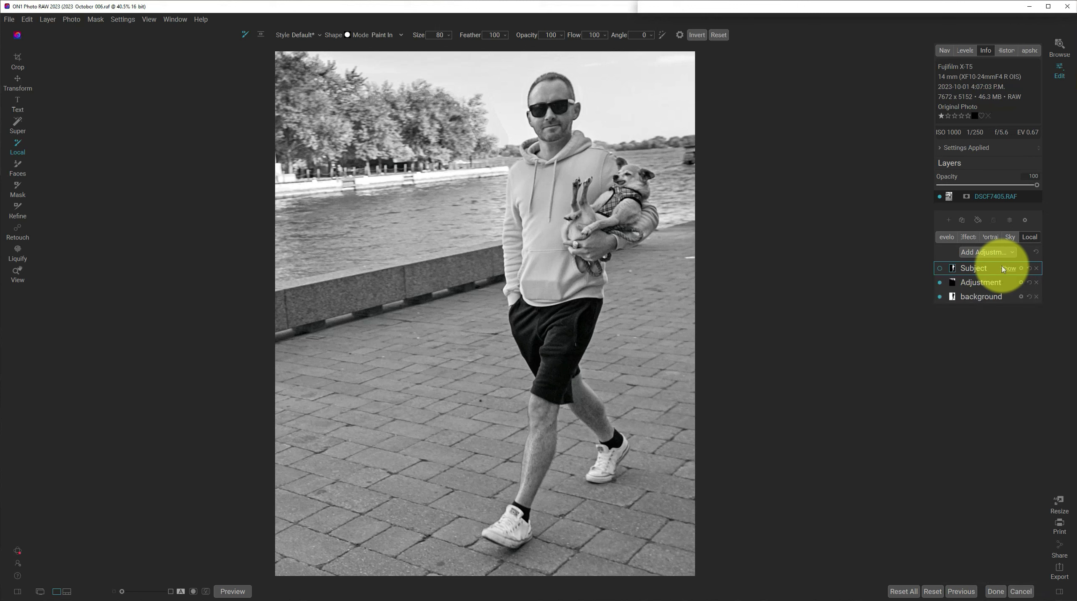
click(985, 253)
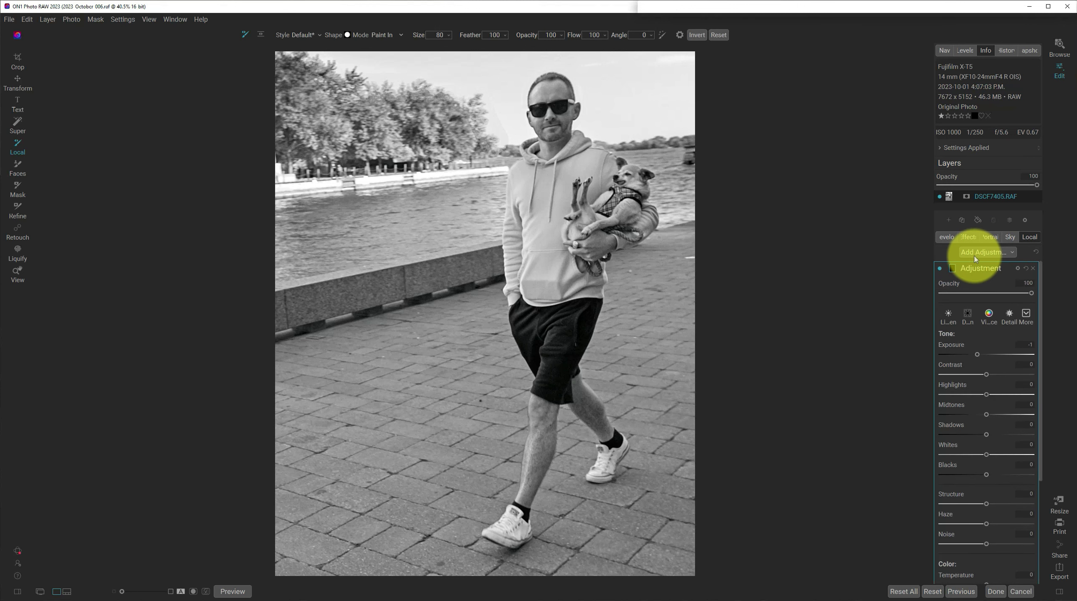
click(953, 269)
scroll(983, 364, down, 7)
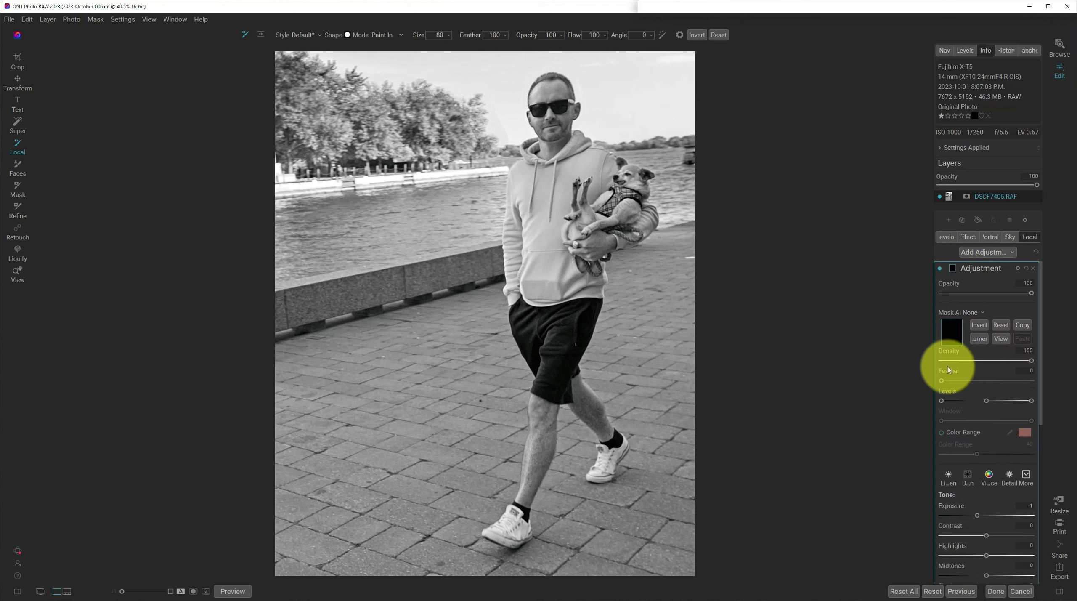
Examine the mask and tone settings of the local adjustment on the portrait in ON1 Photo RAW 2023.
scroll(983, 364, up, 7)
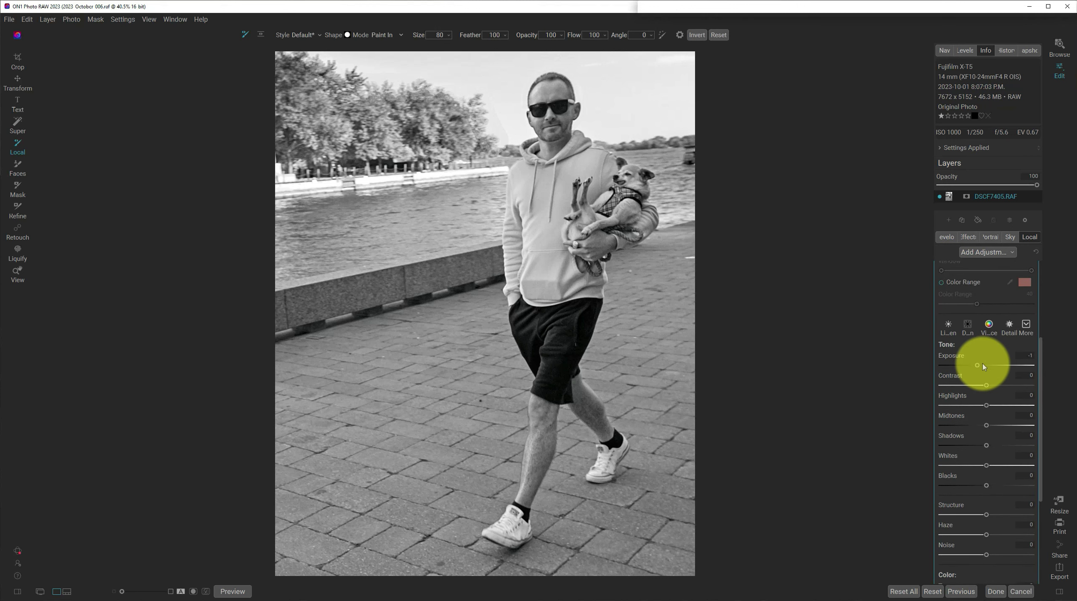
scroll(966, 291, down, 5)
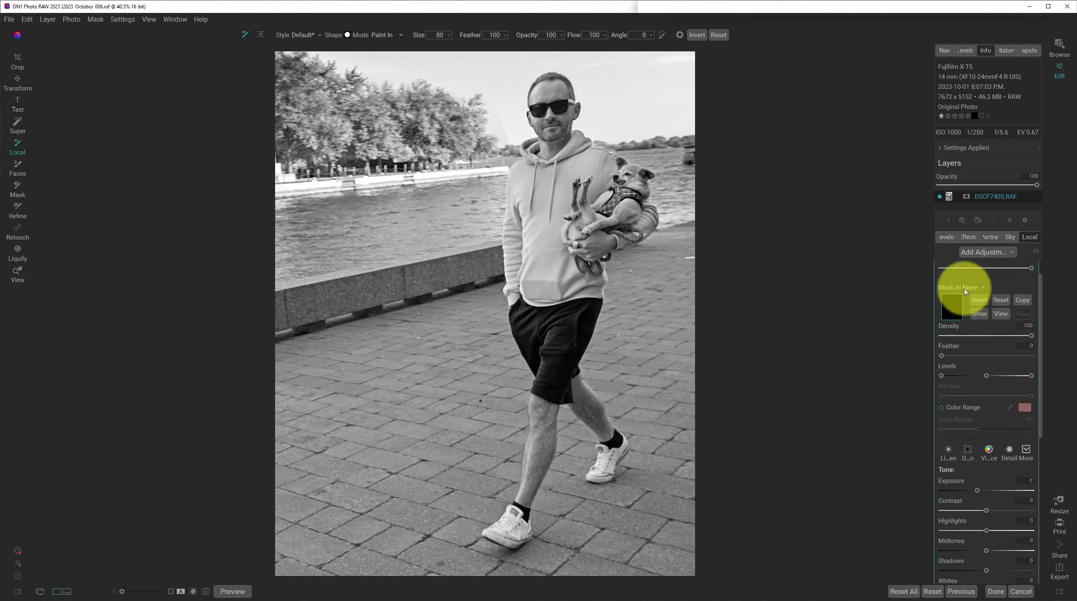
scroll(967, 329, up, 5)
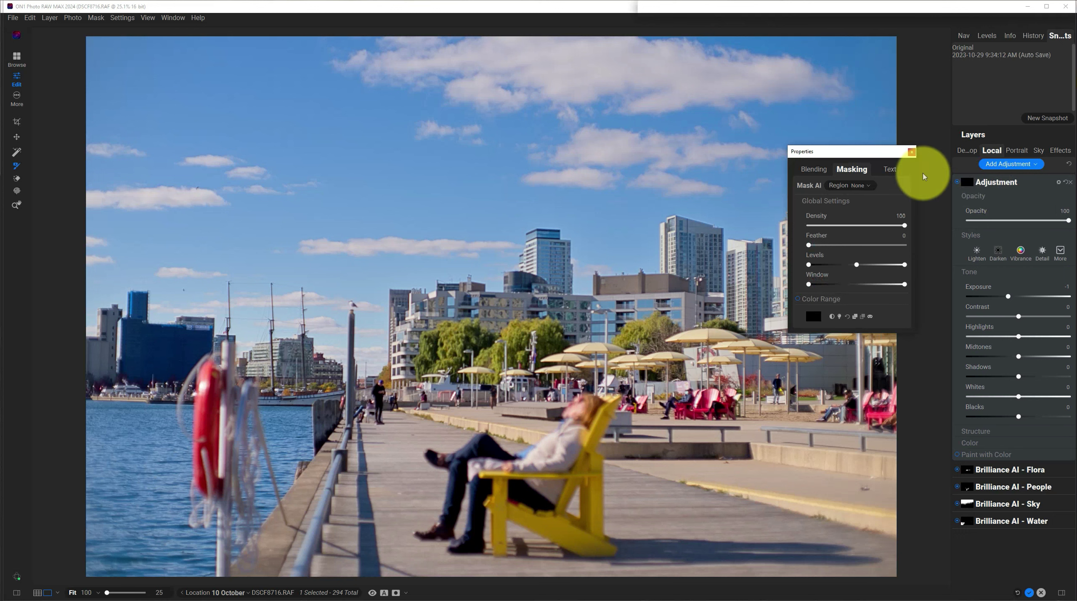
In ON1 Photo RAW MAX 2024, reposition the floating Properties window across the photo and place it beside the local adjustment settings.
drag(864, 153, 867, 179)
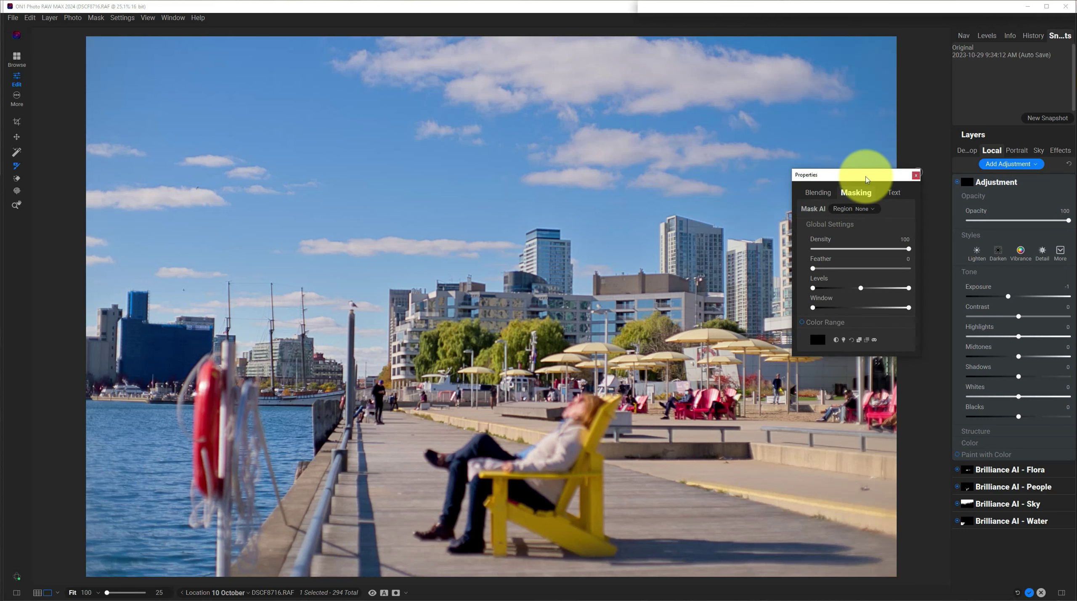
drag(867, 178, 169, 90)
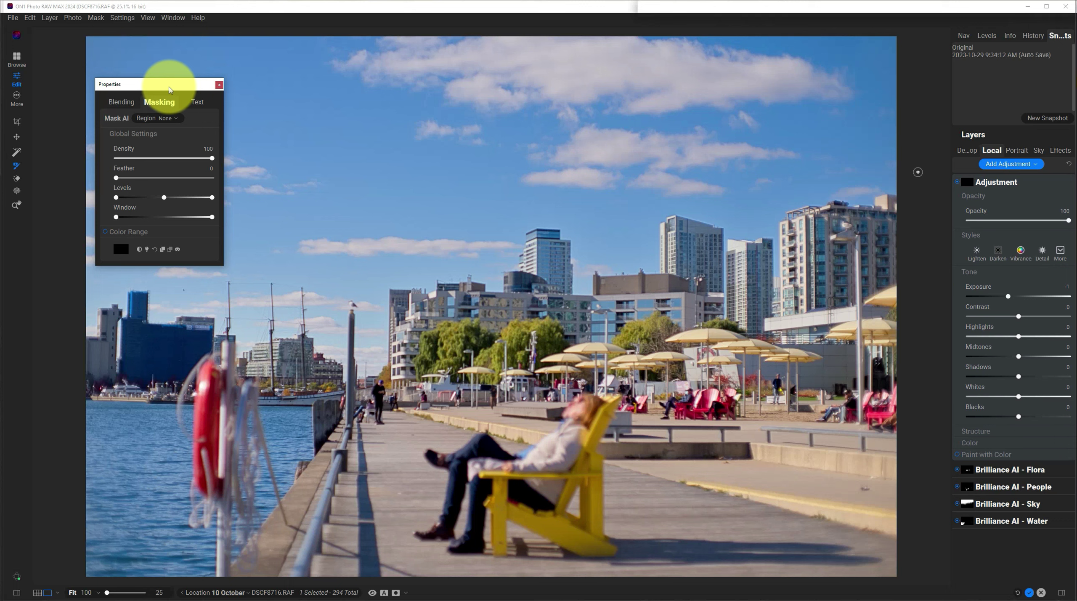
drag(170, 90, 827, 175)
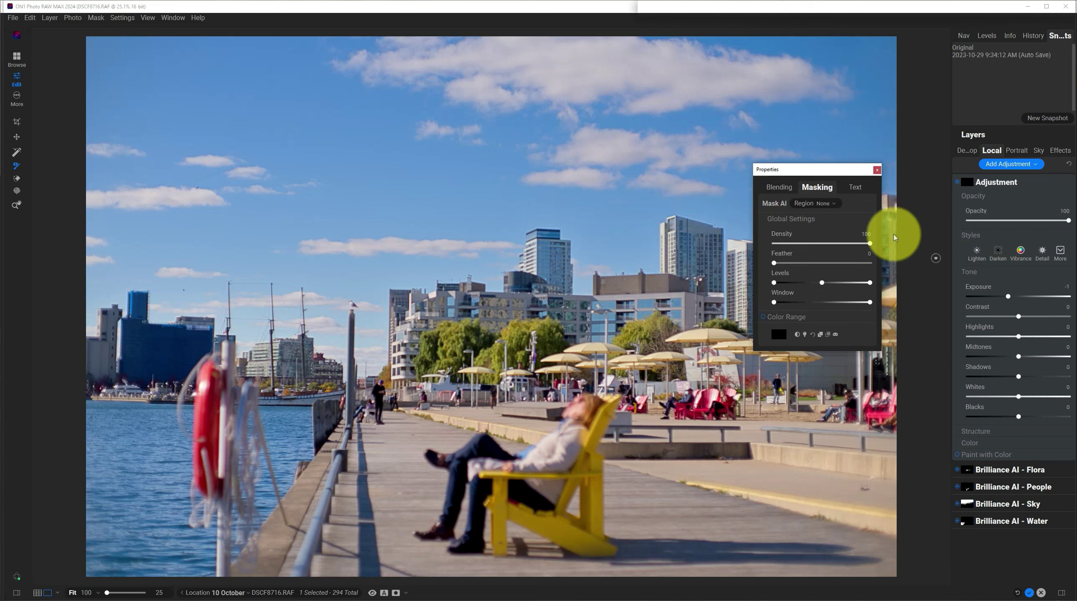
drag(820, 173, 894, 201)
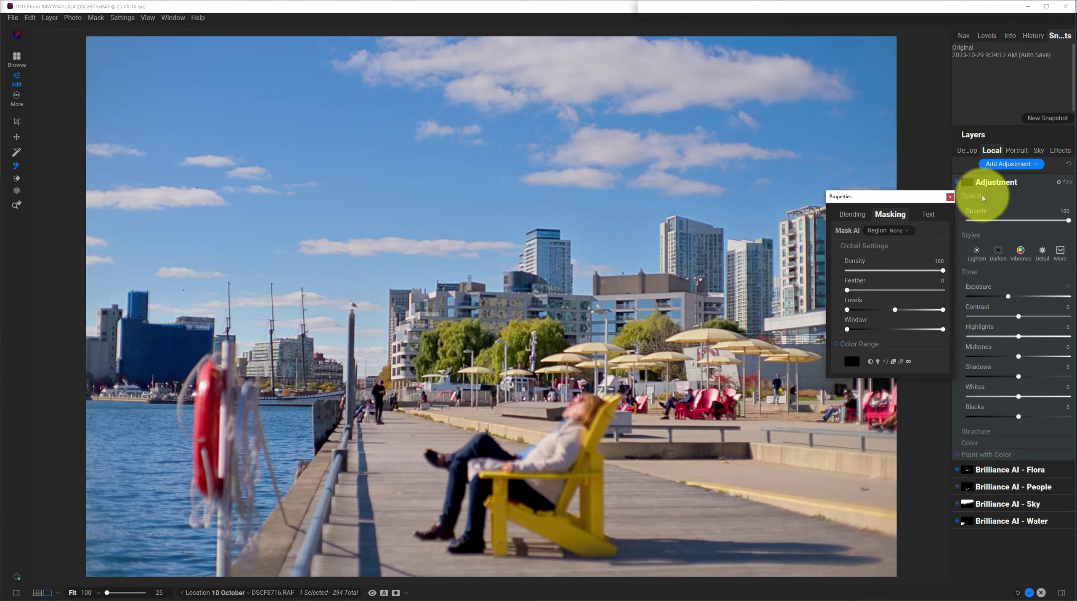
Look over the list of additional editing modules, and close the masking Properties window.
click(16, 97)
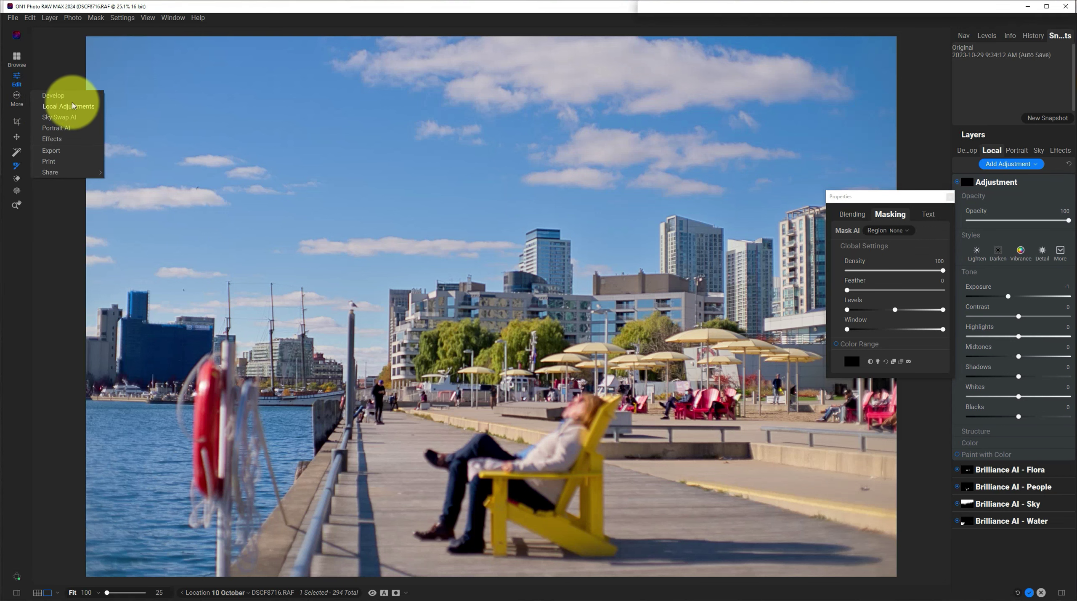
click(926, 204)
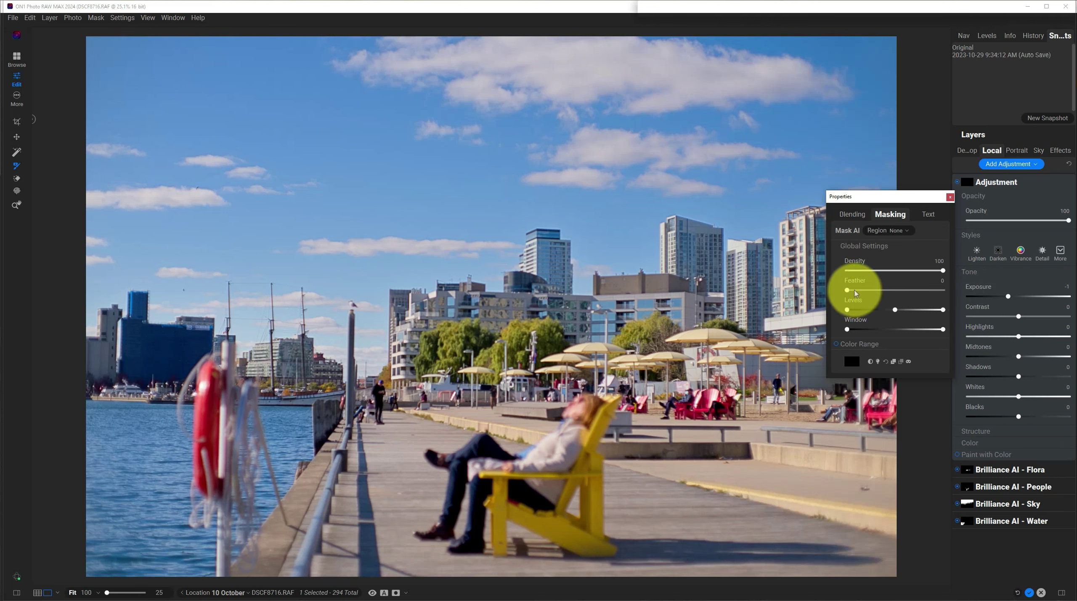
click(951, 198)
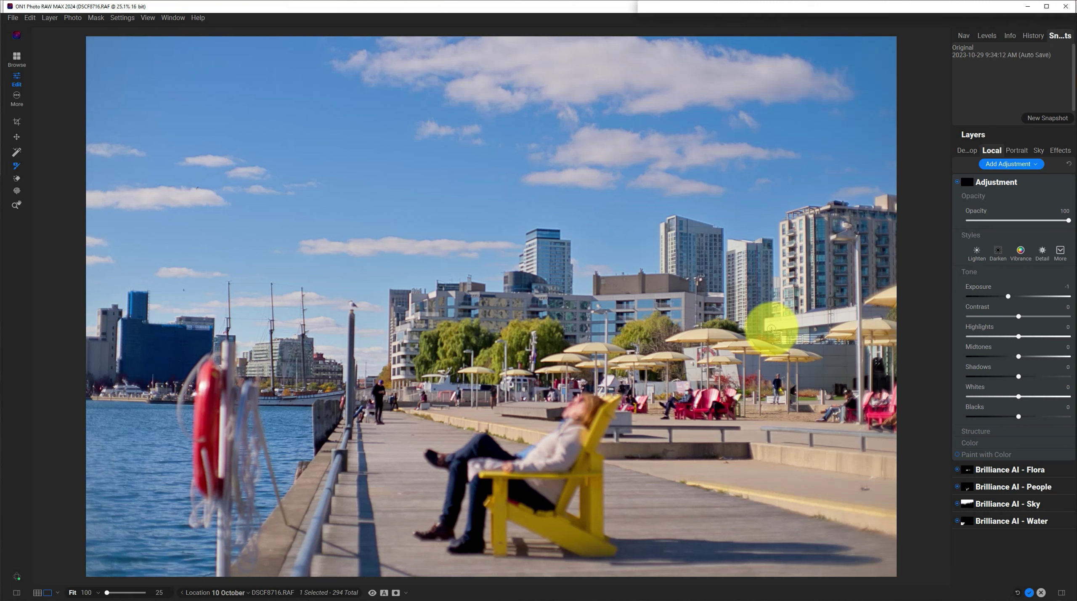
Return to Browse with the thumbnail grid, and show DSCF8716.RAF in the filmstrip view.
key(g)
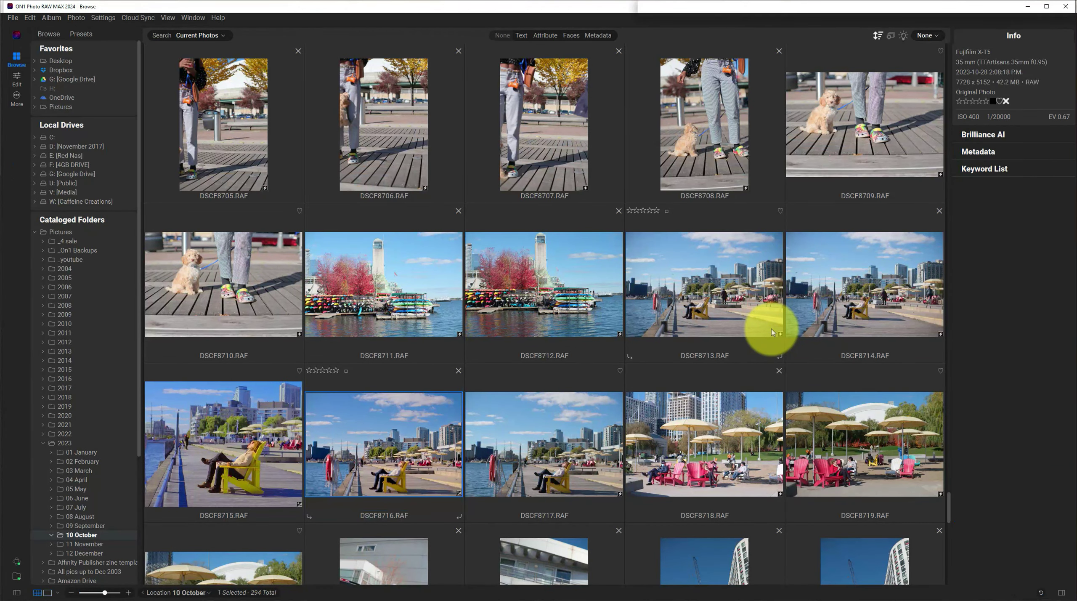
key(e)
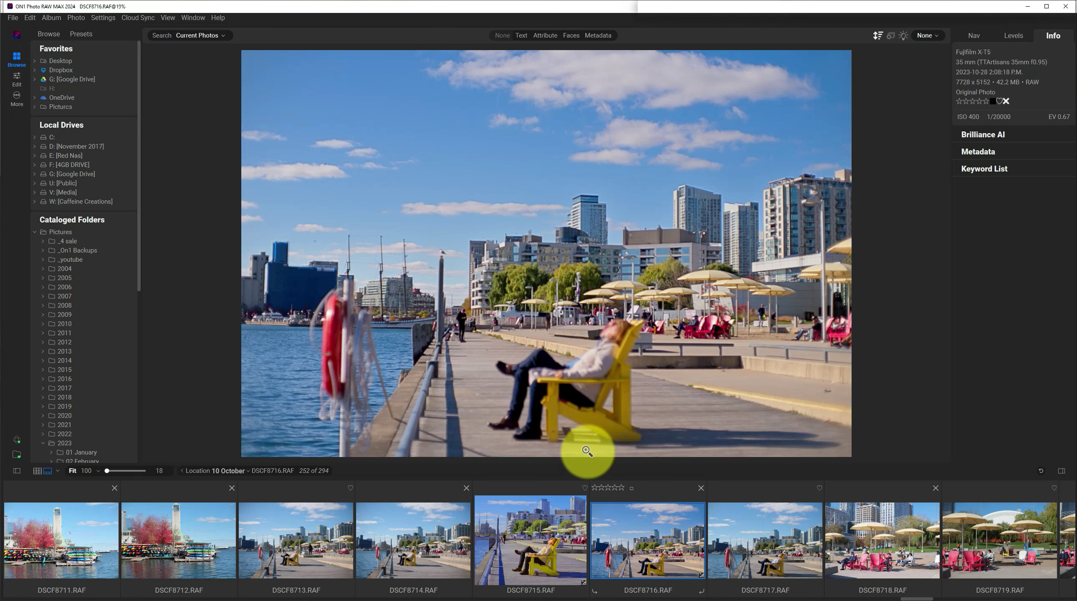
mouse_move(515, 518)
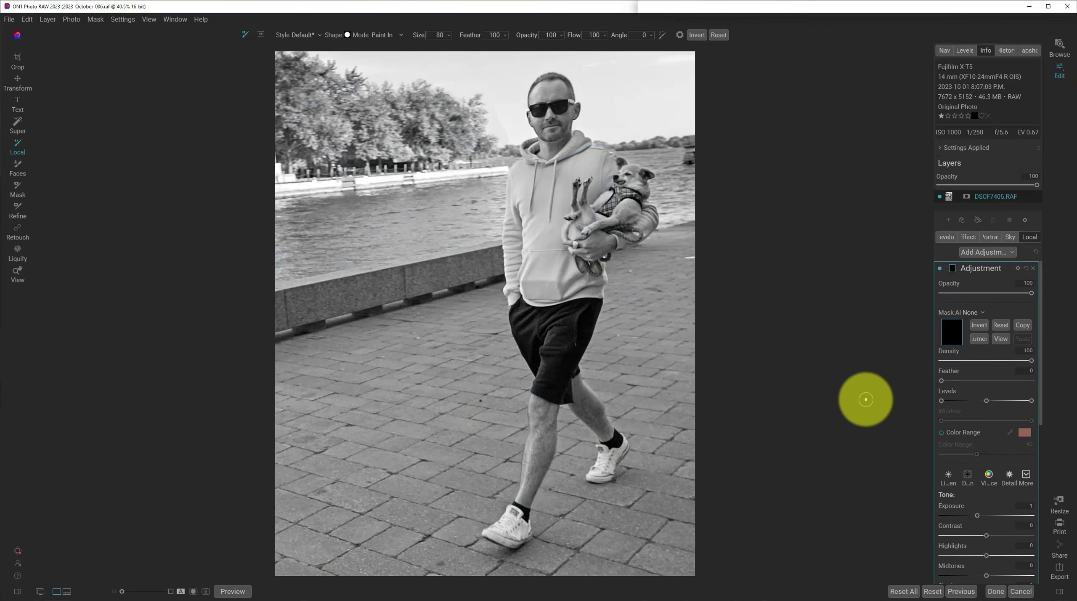
In ON1 Photo RAW 2023, leave editing for Browse and show the 10 October photos in the filmstrip view.
click(1060, 46)
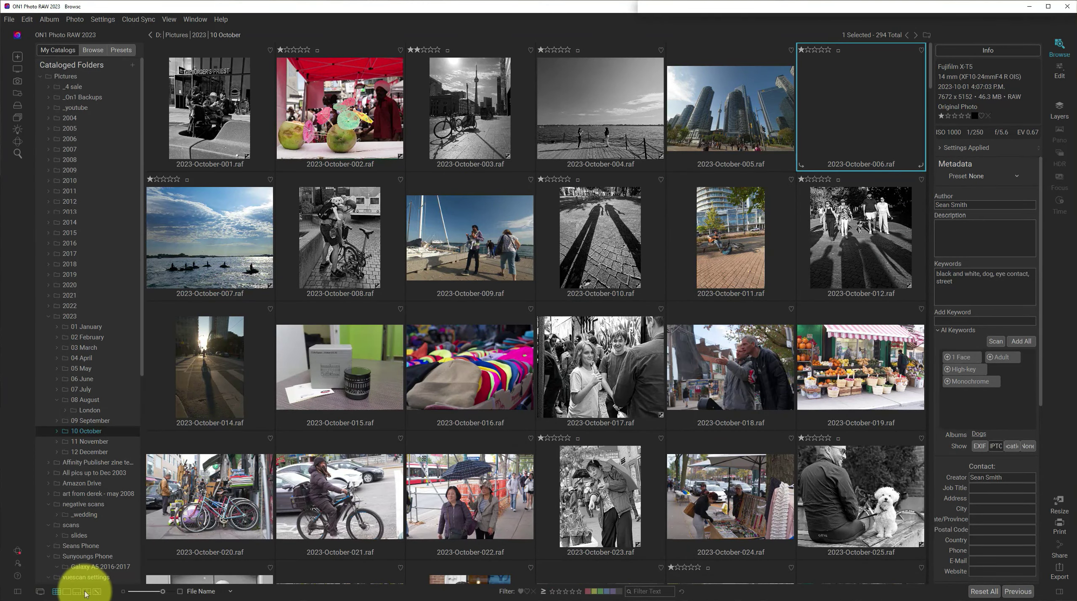
click(84, 592)
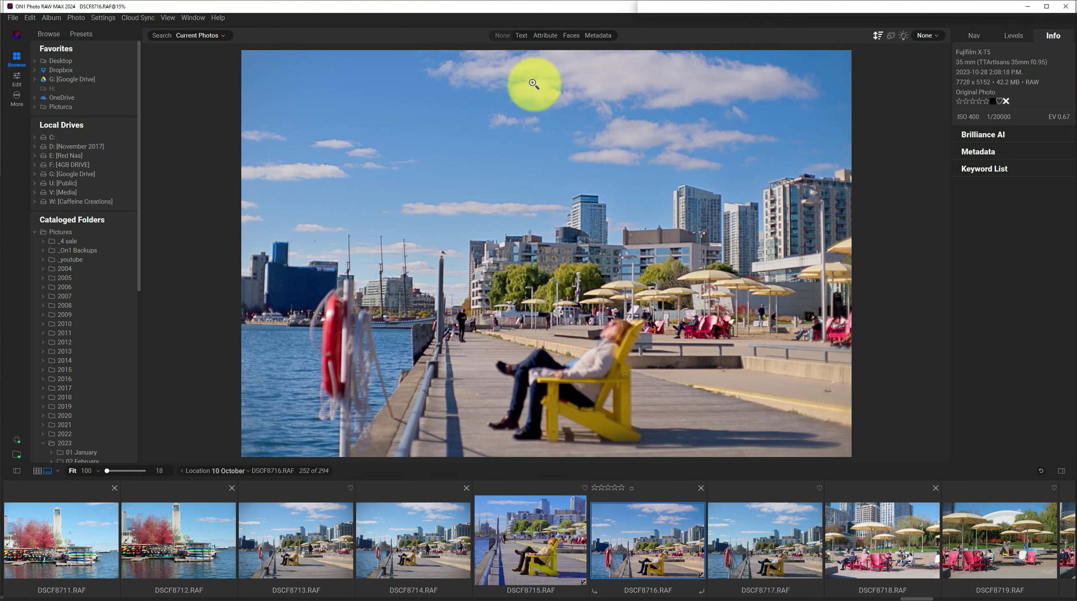
In ON1 Photo RAW MAX 2024, enable the Text, Attribute and Metadata filters for the current photos and clear the like filter.
click(522, 36)
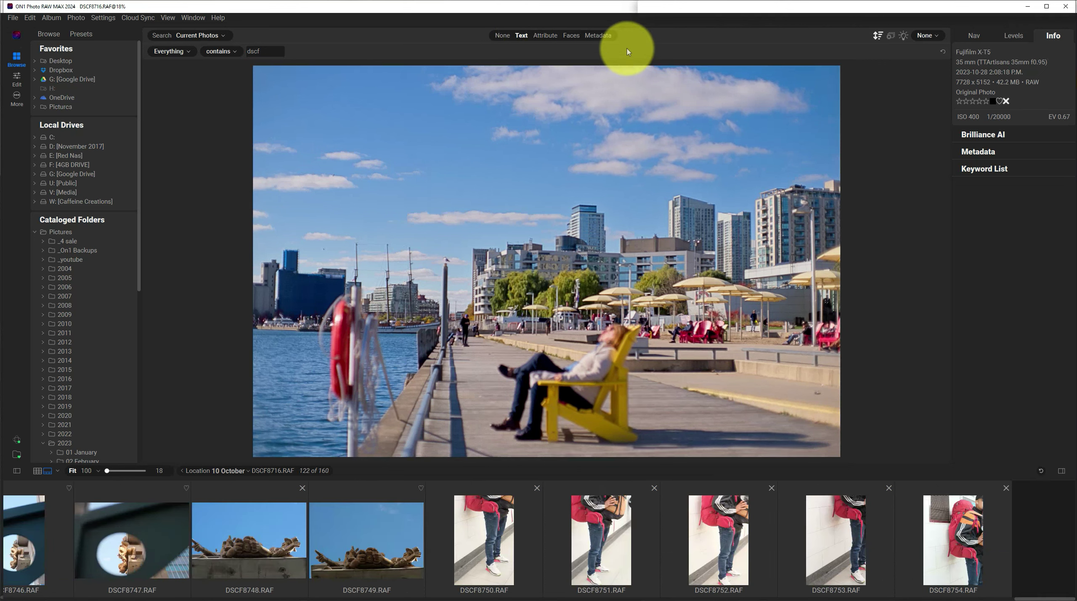
click(551, 37)
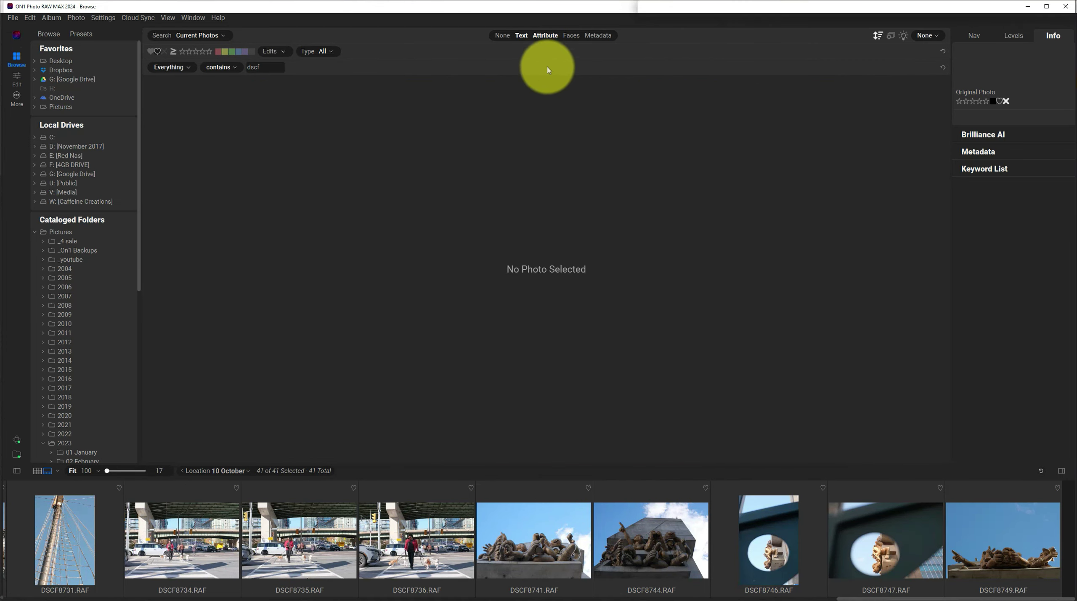
click(160, 55)
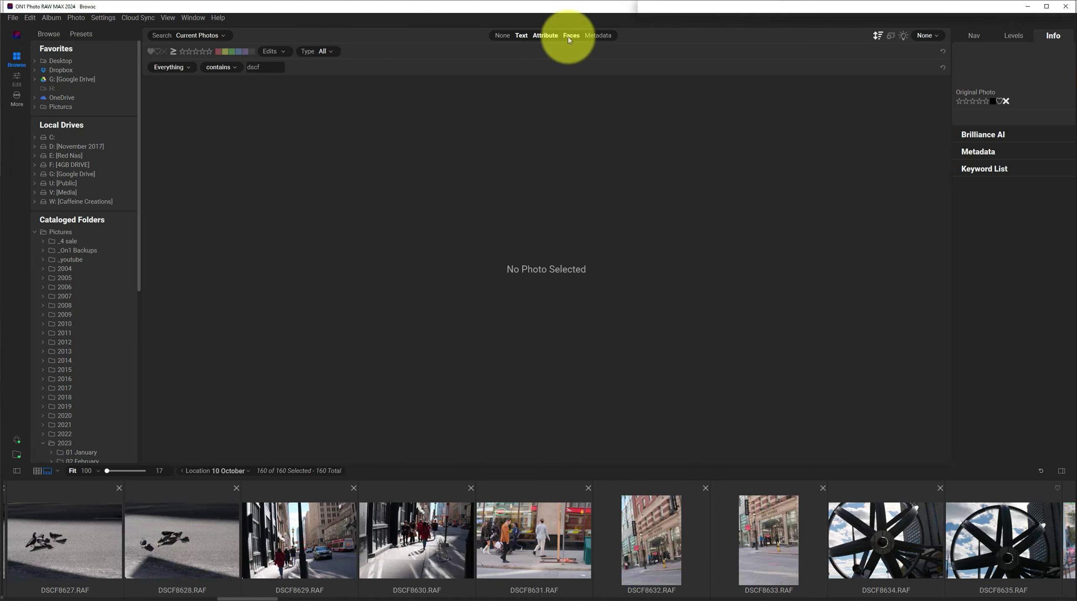
click(596, 36)
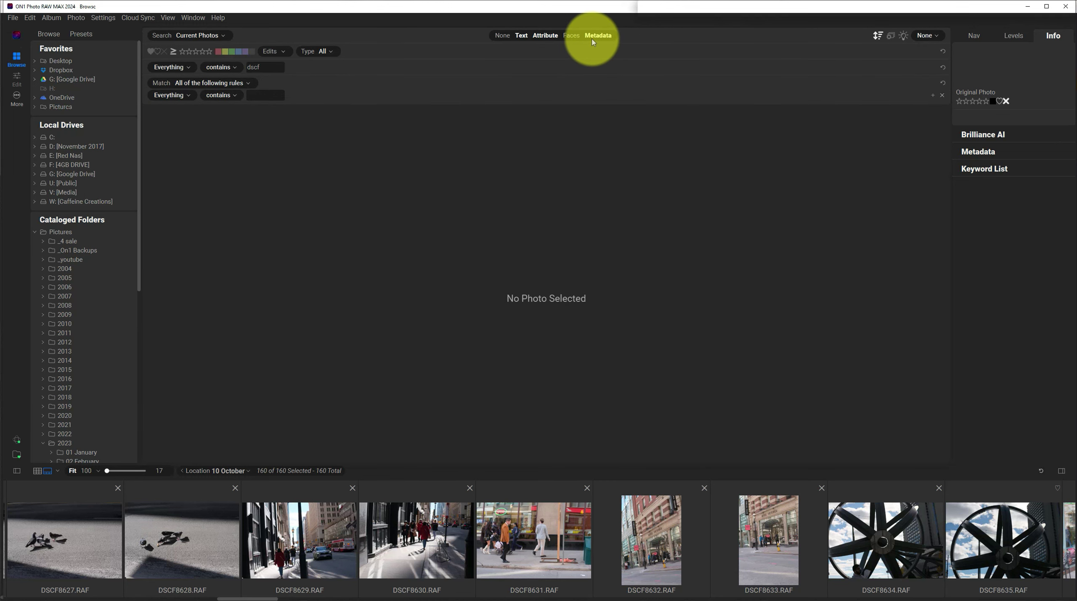
Turn off the Metadata, Attribute and Text filters for the current photos.
click(596, 37)
click(546, 37)
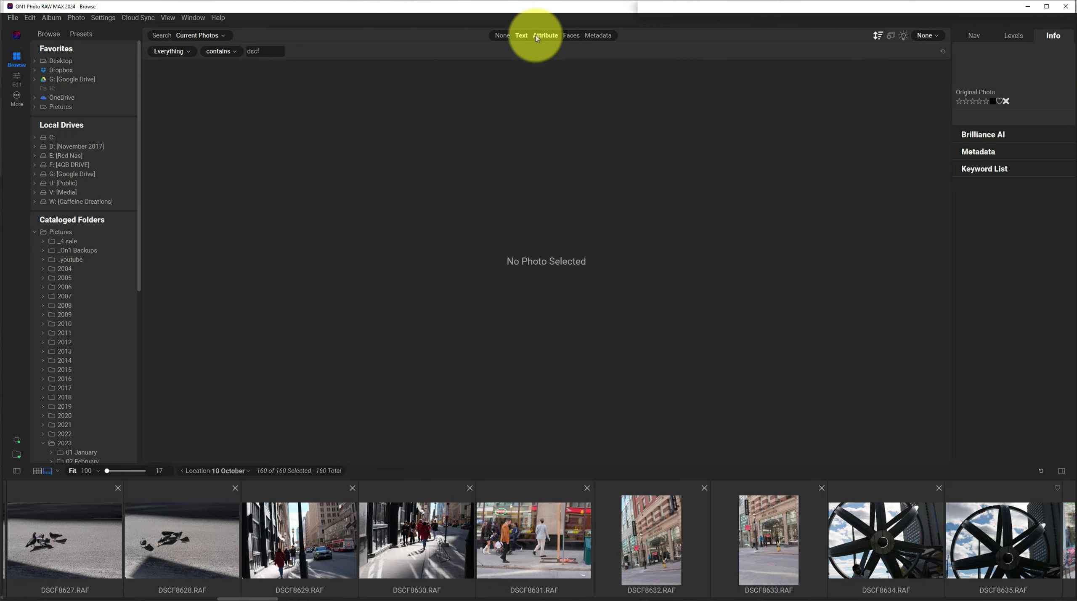
click(523, 36)
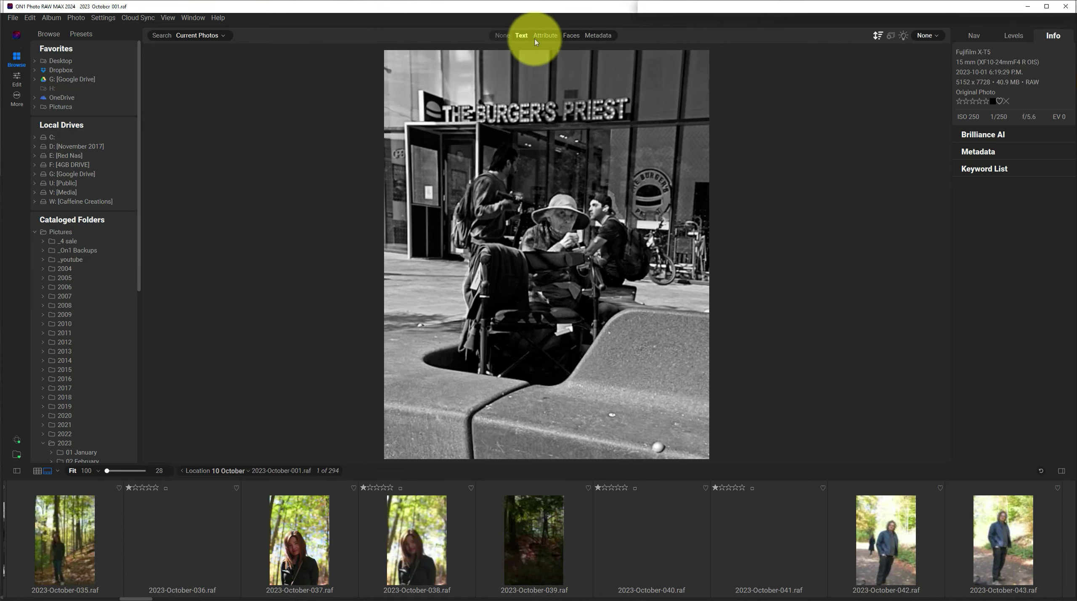
click(556, 39)
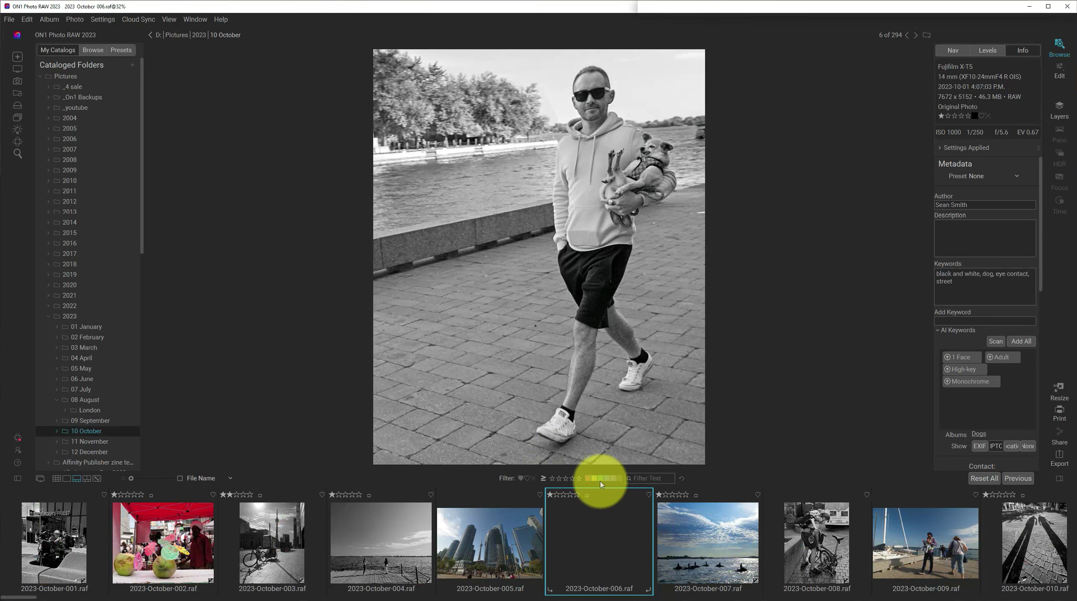
In ON1 Photo RAW 2023, show the 10 October photos as a thumbnail grid.
click(56, 478)
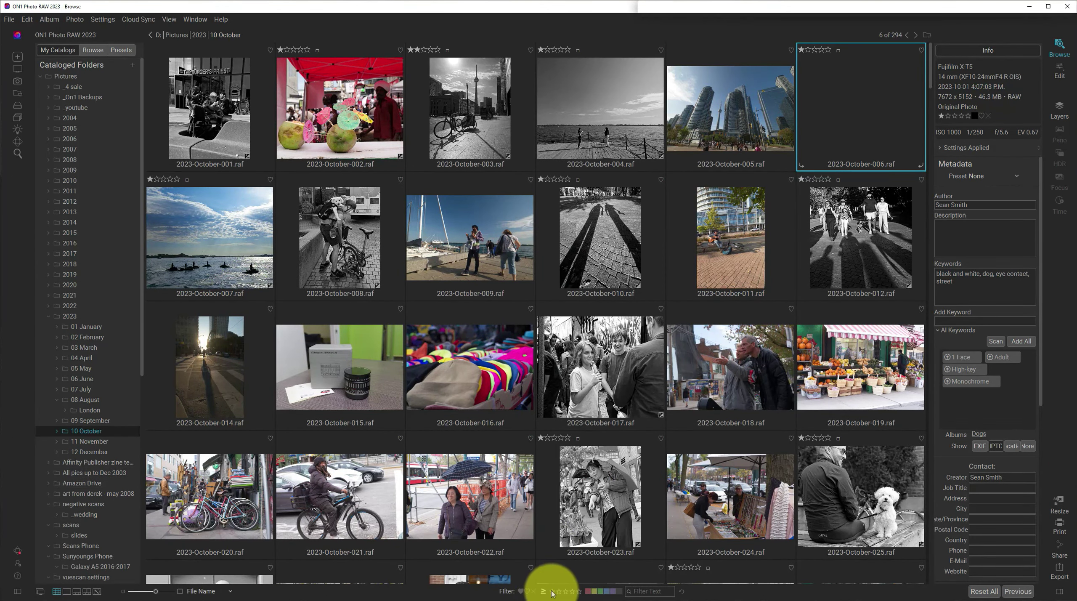